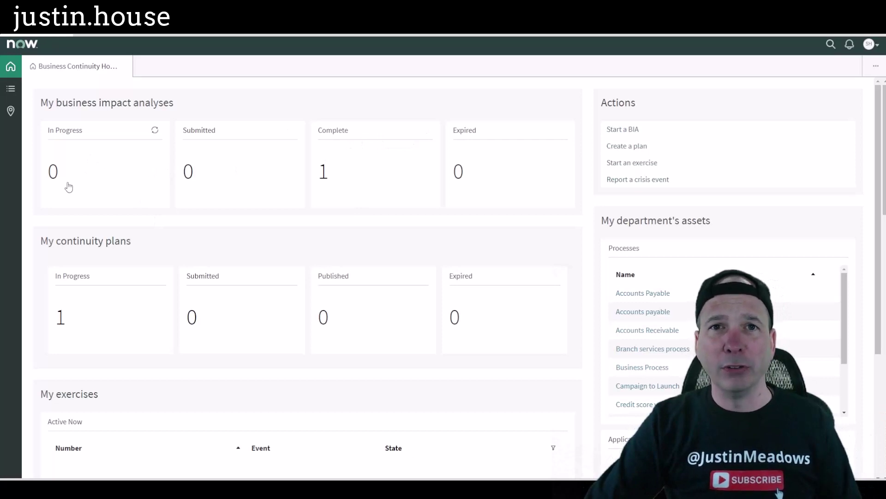
Scroll through the Business Impact Analysis and Business Continuity Plan overview sections of the dashboard
scroll(59, 203, down, 3)
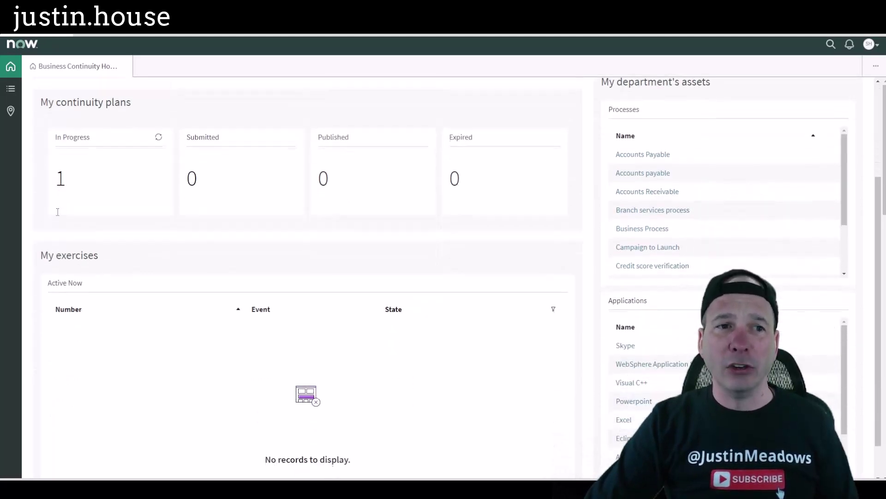
scroll(58, 211, down, 1)
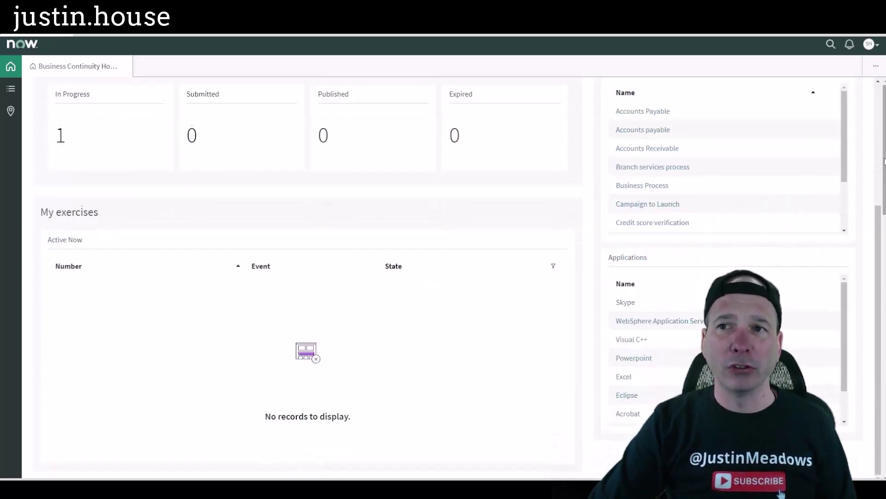
scroll(885, 161, down, 8)
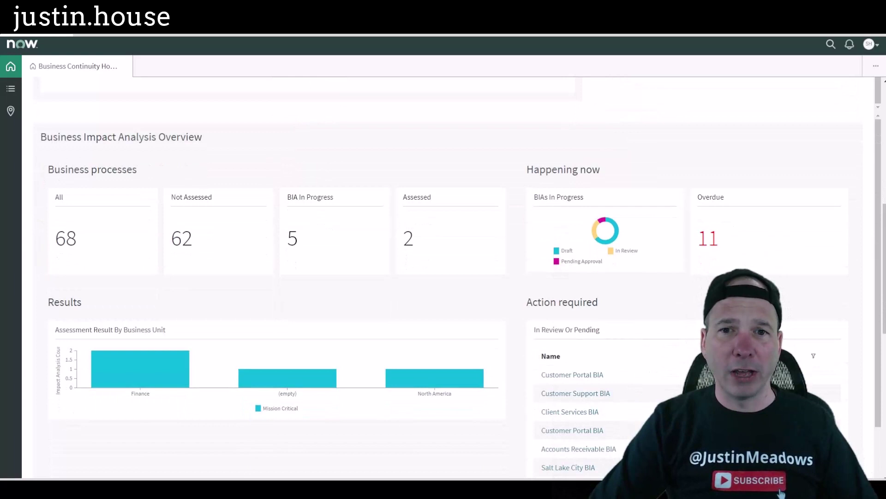
scroll(885, 224, down, 10)
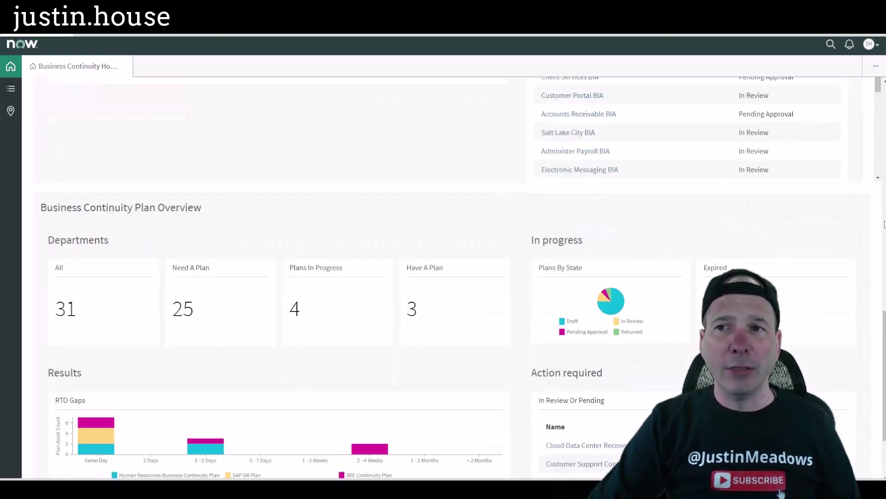
scroll(884, 224, down, 1)
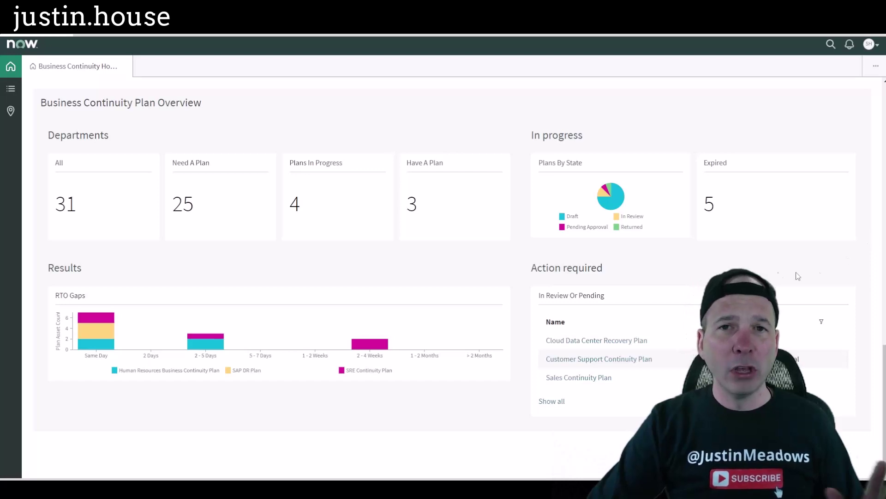
scroll(797, 275, up, 15)
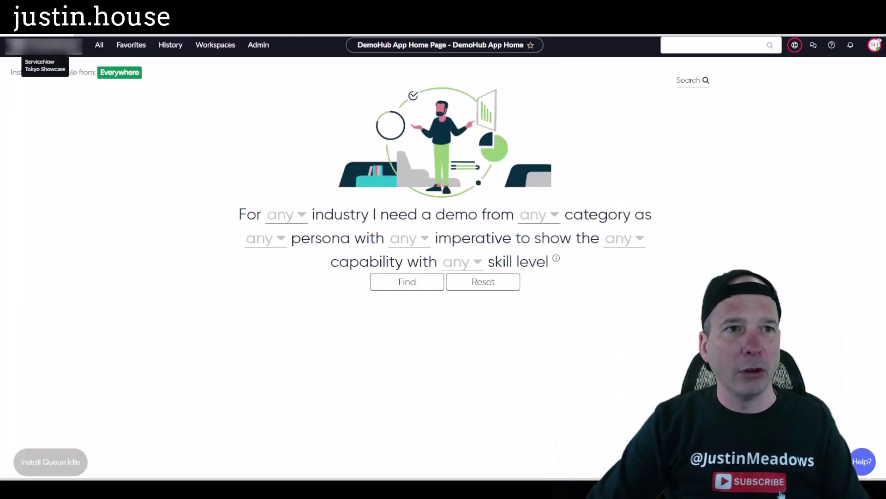
End the current impersonation and open User Administration > Roles by filtering the navigator for 'roles'
click(875, 45)
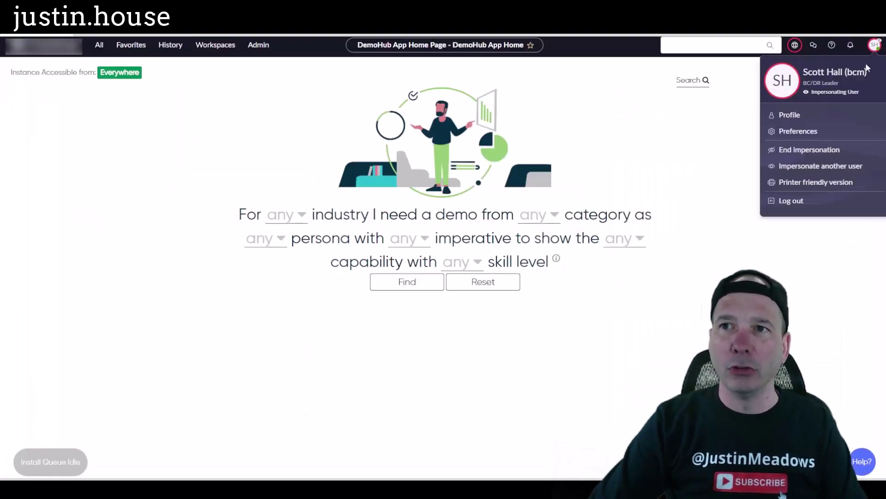
click(799, 150)
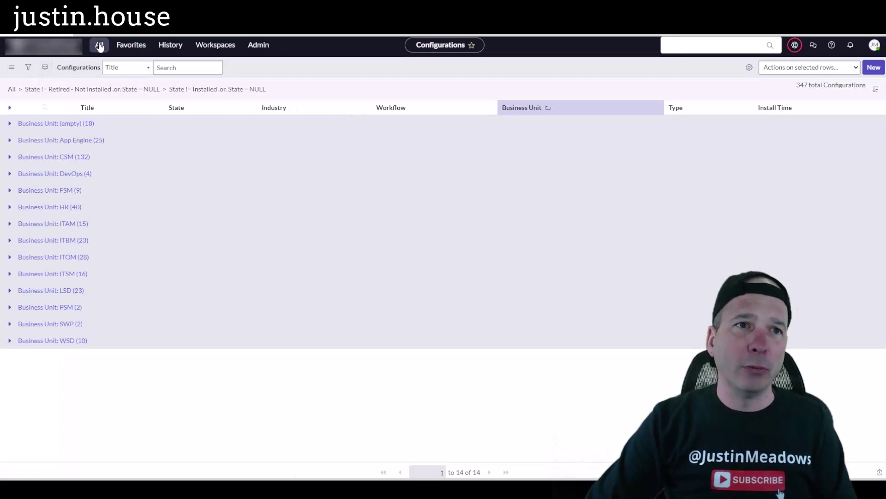
click(99, 45)
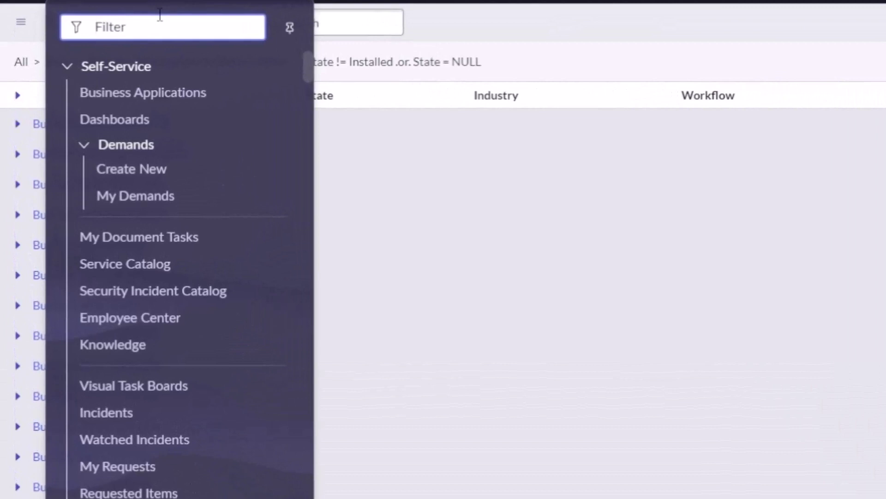
text(roles)
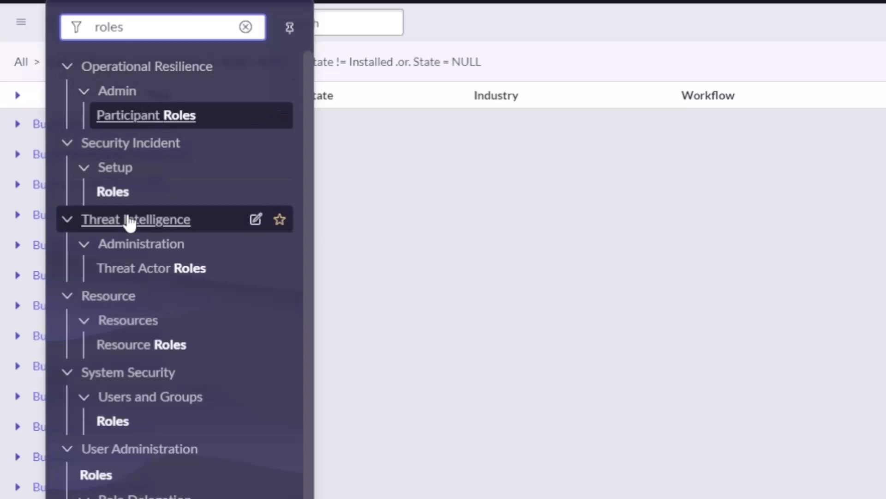
scroll(129, 221, down, 1)
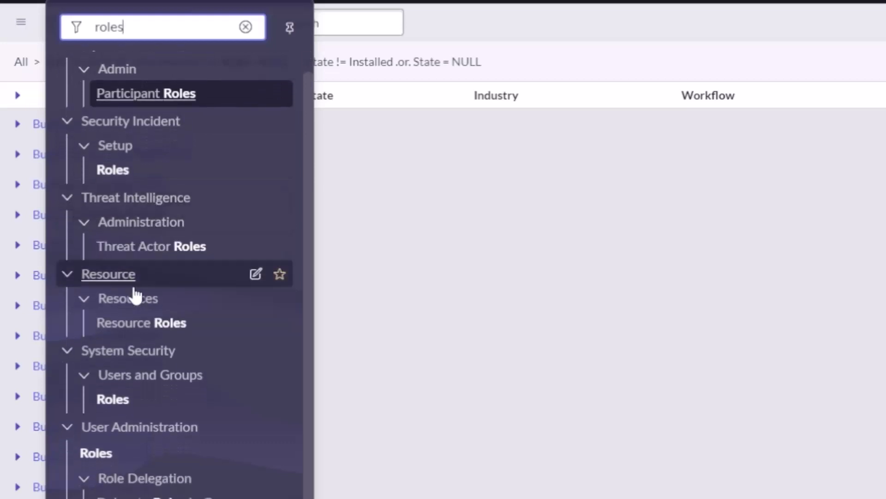
click(106, 454)
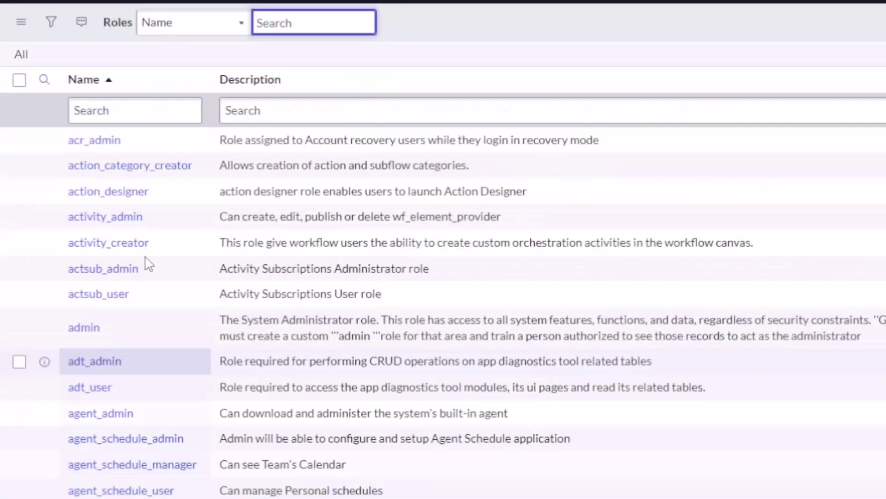
Filter role names to those starting with sn_bcm and open the sn_bcm.admin role record
click(135, 117)
text(sn)
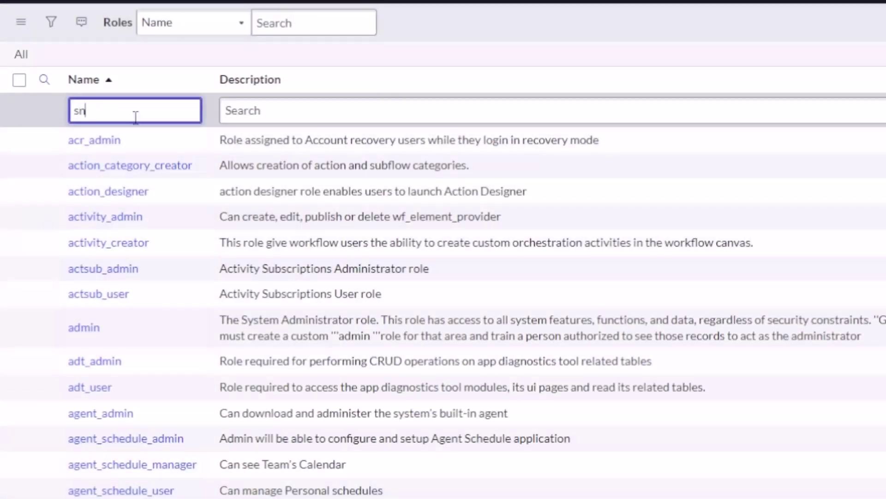
text(_bcm)
key(Return)
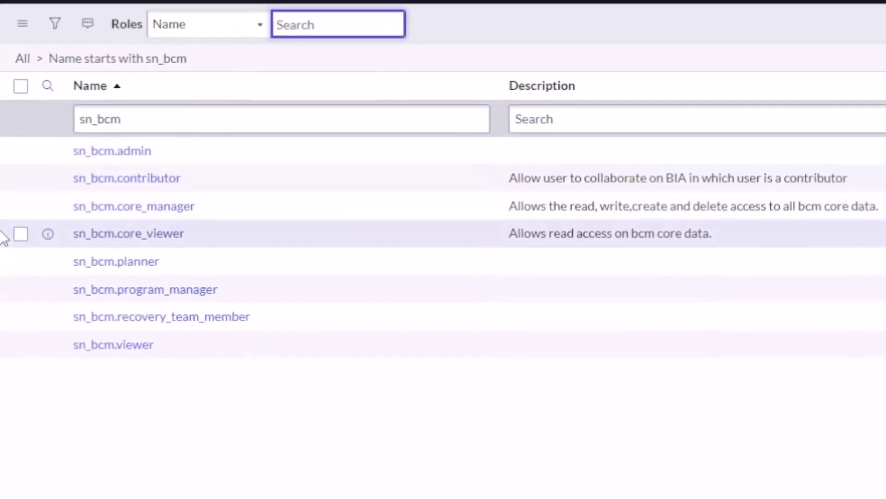
mouse_move(19, 129)
mouse_down()
mouse_move(283, 400)
mouse_move(280, 394)
mouse_up()
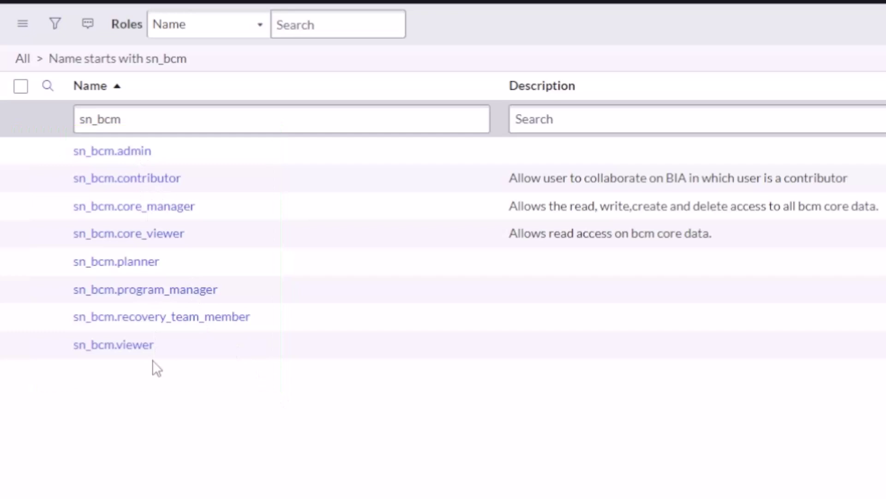
click(115, 153)
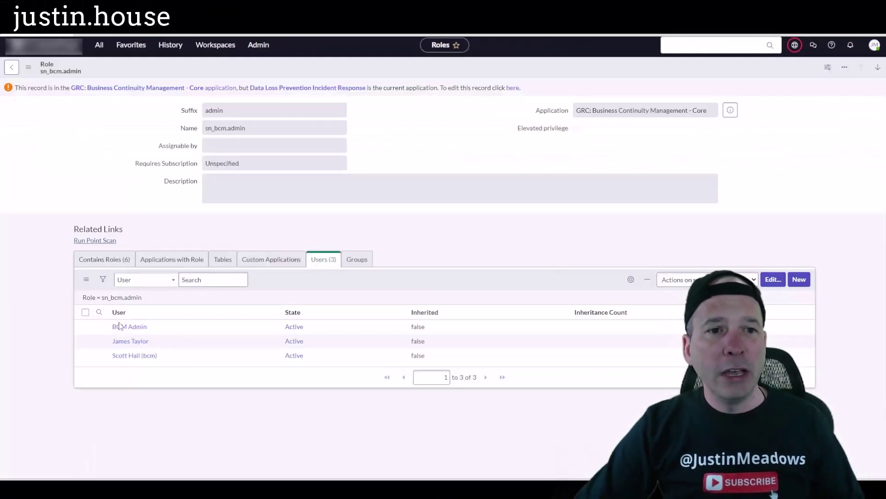
Show the six roles in sn_bcm.admin's Contains Roles list, then go back to the sn_bcm roles
click(104, 259)
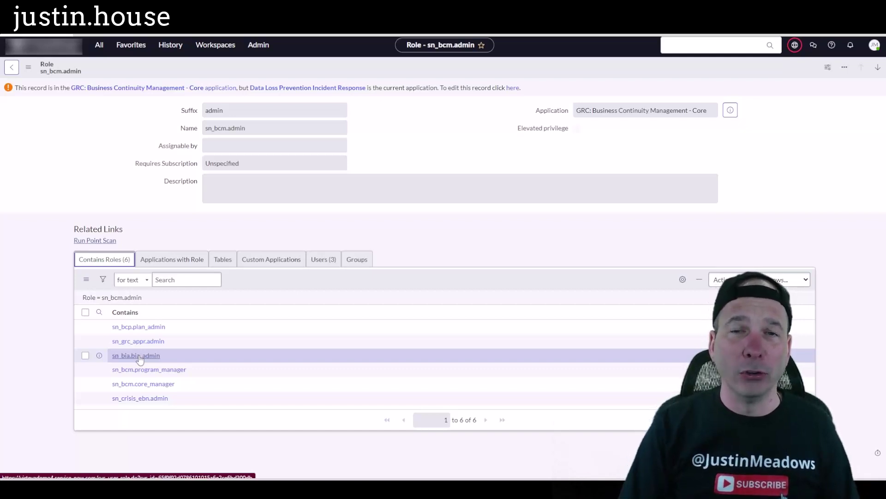
click(12, 68)
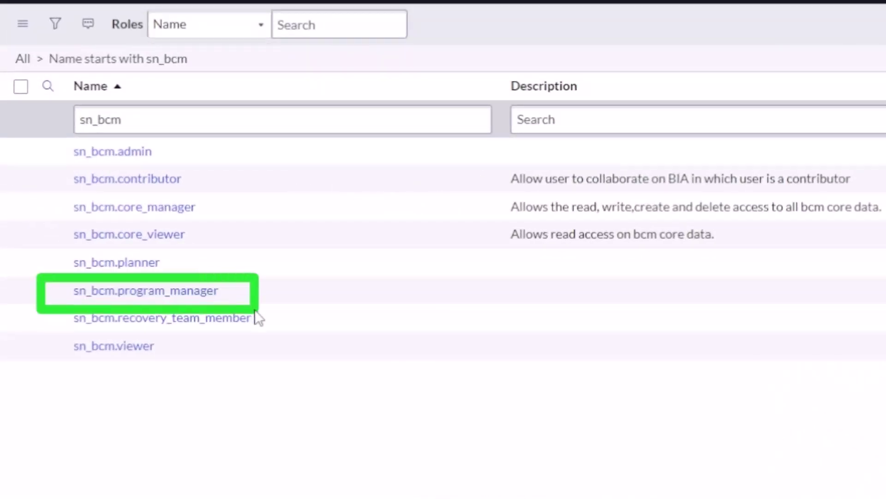
Highlight the planner, contributor, core_viewer, recovery_team_member and viewer sn_bcm roles, then erase the annotations
mouse_move(42, 243)
mouse_down()
mouse_move(118, 272)
mouse_move(193, 278)
mouse_up()
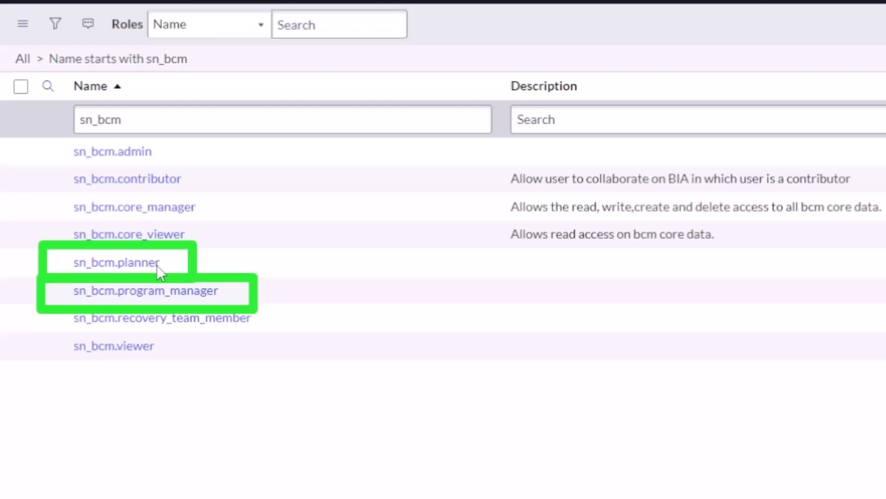
mouse_move(213, 175)
mouse_down()
mouse_move(226, 177)
mouse_move(197, 178)
mouse_up()
drag(227, 229, 201, 232)
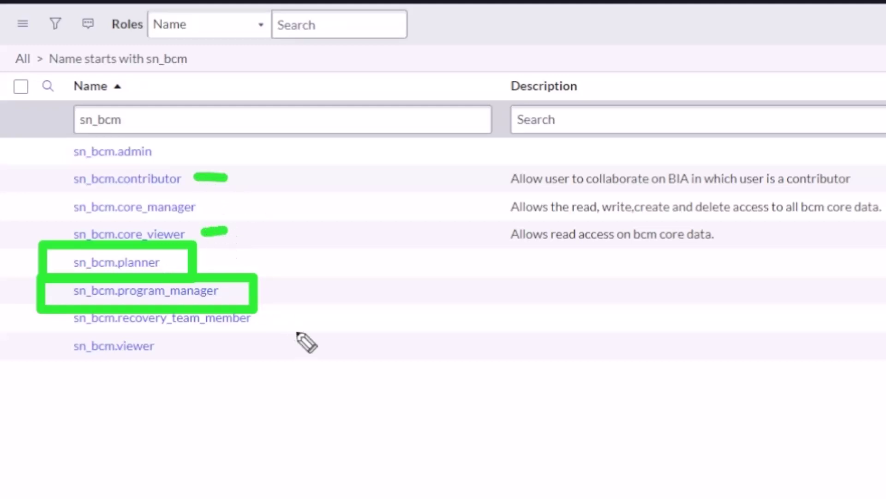
drag(302, 320, 262, 320)
drag(194, 345, 164, 346)
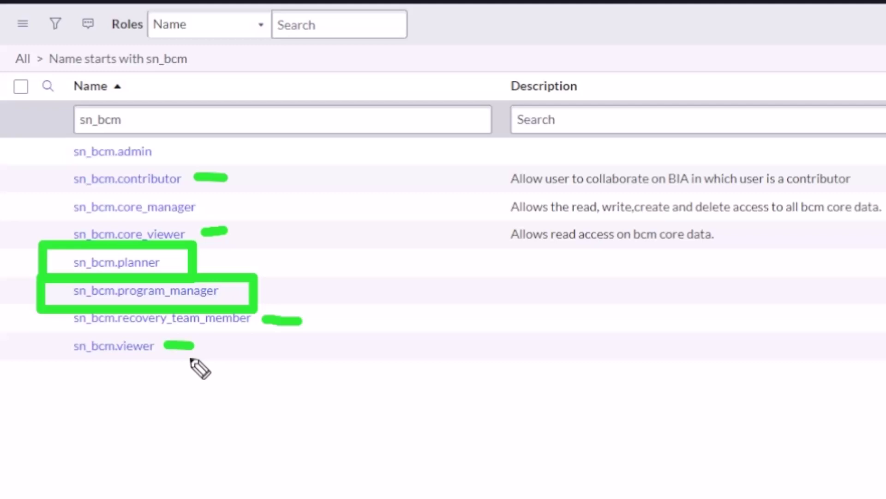
key(e)
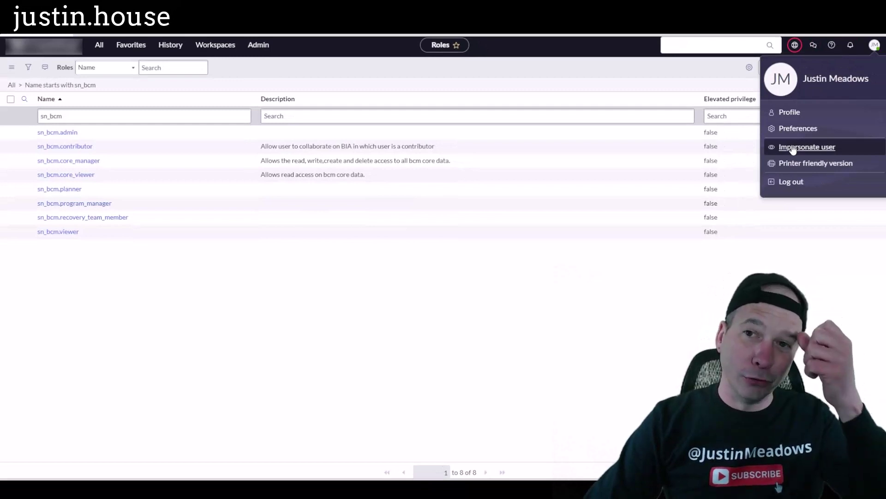
Search 'bcm' among users and impersonate BCM Admin
click(793, 148)
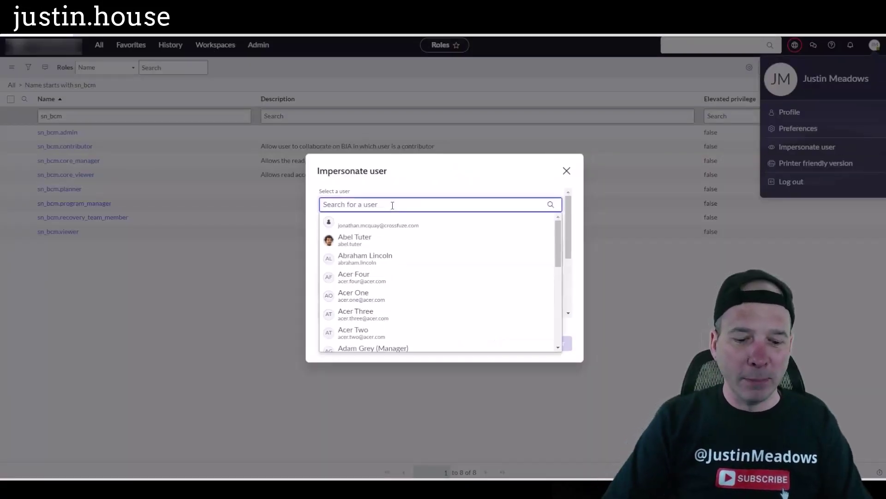
text(bcm a)
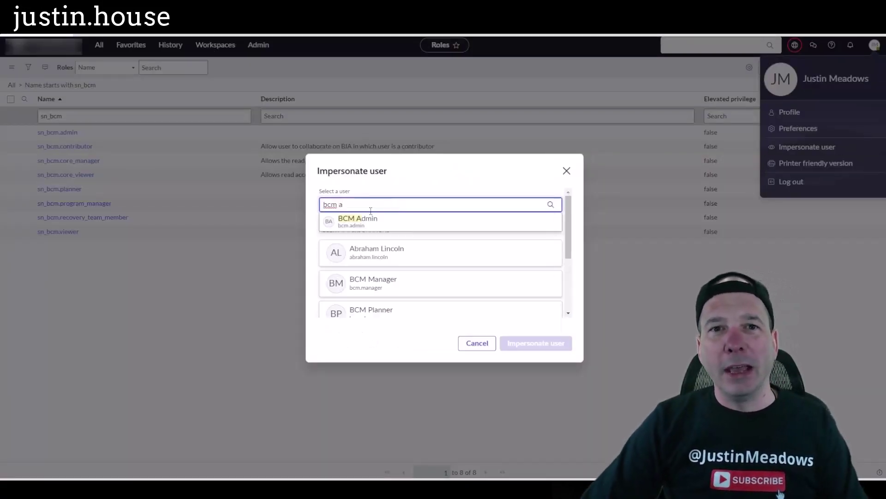
click(374, 220)
click(534, 347)
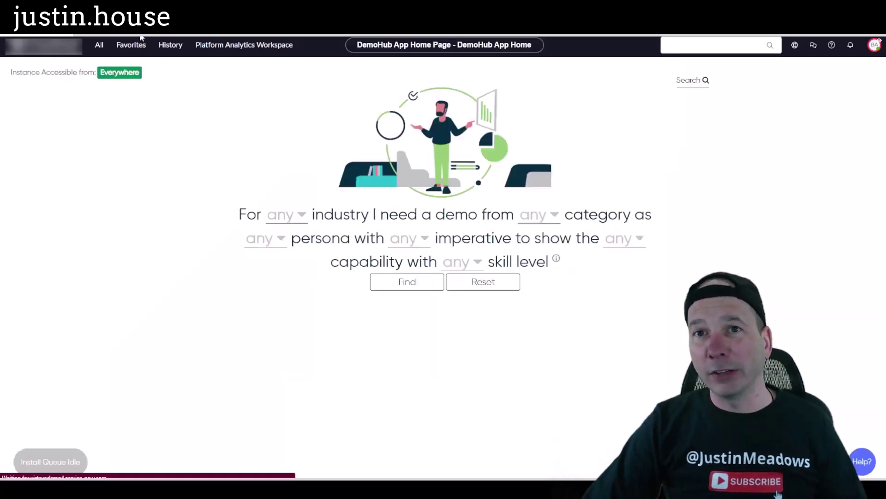
Open Business Continuity from the navigator with 'business cont' and scroll through the BIA and plan overviews
click(99, 46)
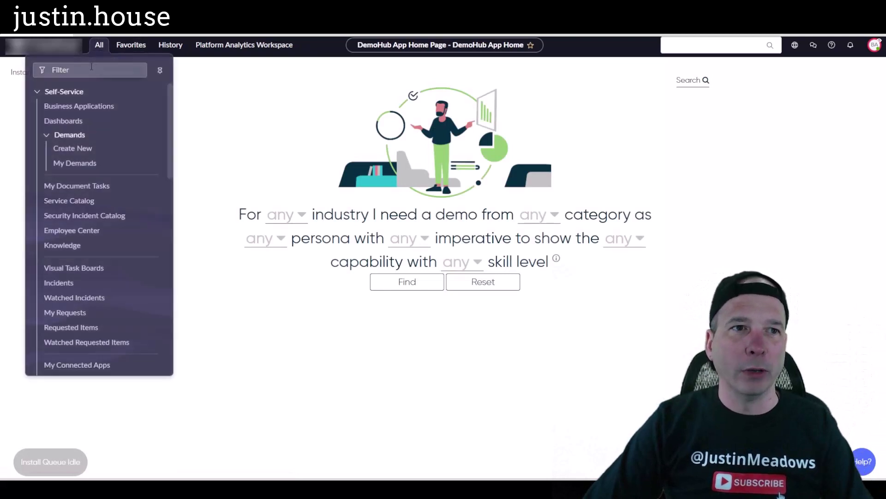
text(business cont)
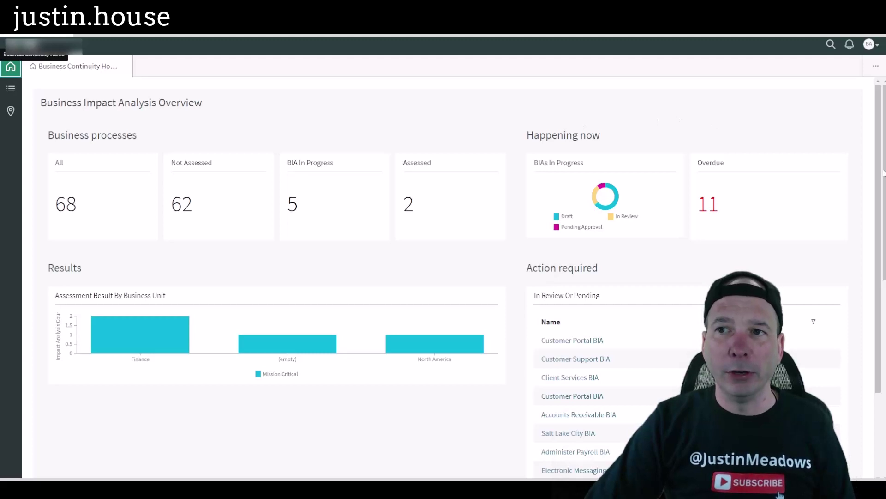
scroll(851, 211, down, 2)
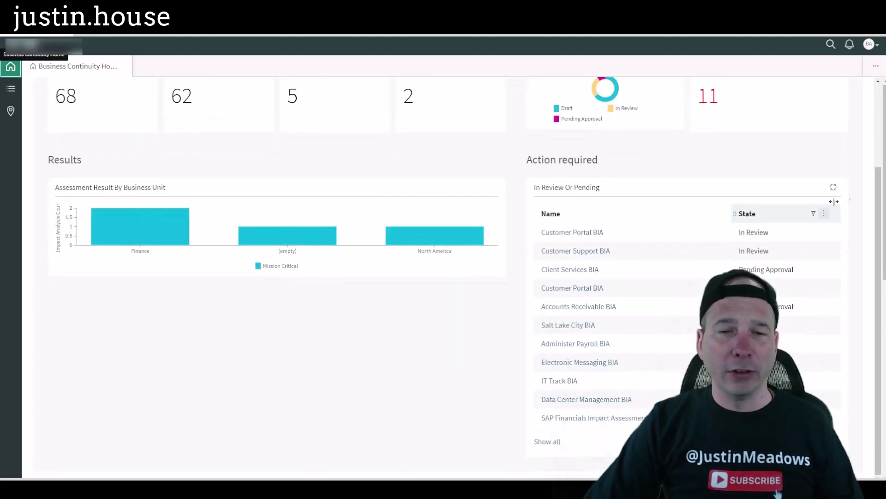
scroll(785, 197, down, 8)
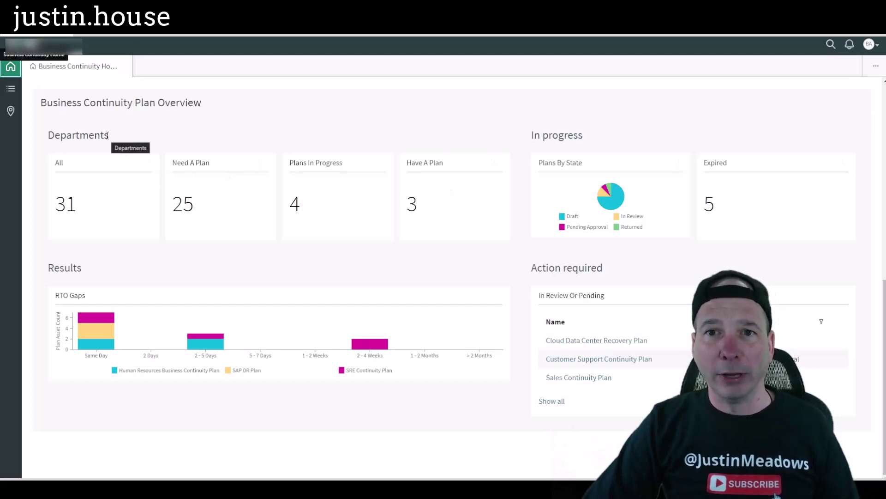
scroll(111, 143, up, 7)
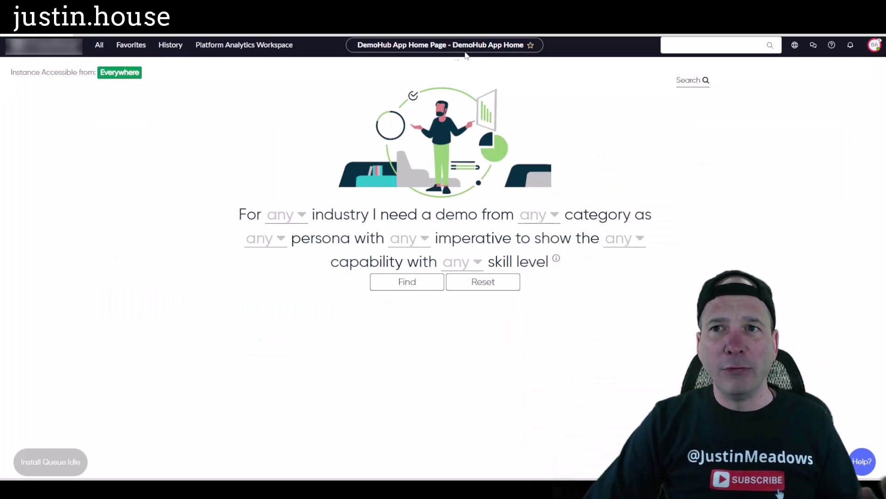
Search 'bcm' in the impersonation dialog and impersonate BCM Manager
click(874, 45)
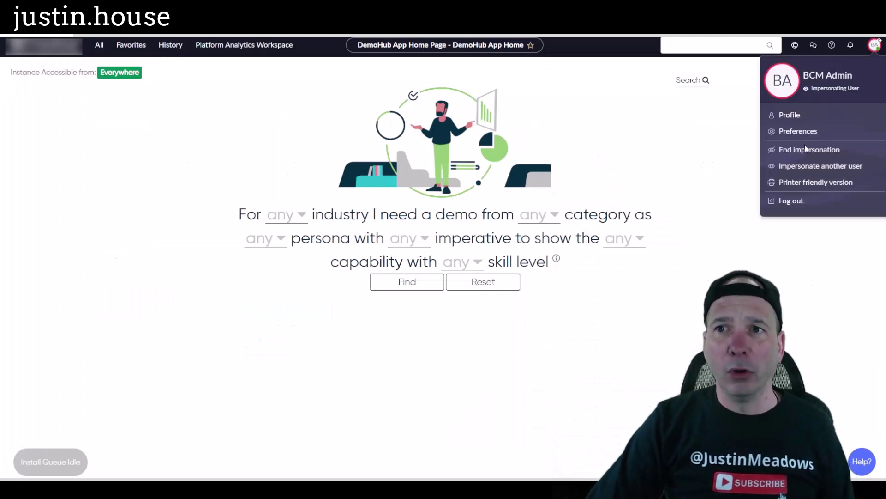
click(803, 166)
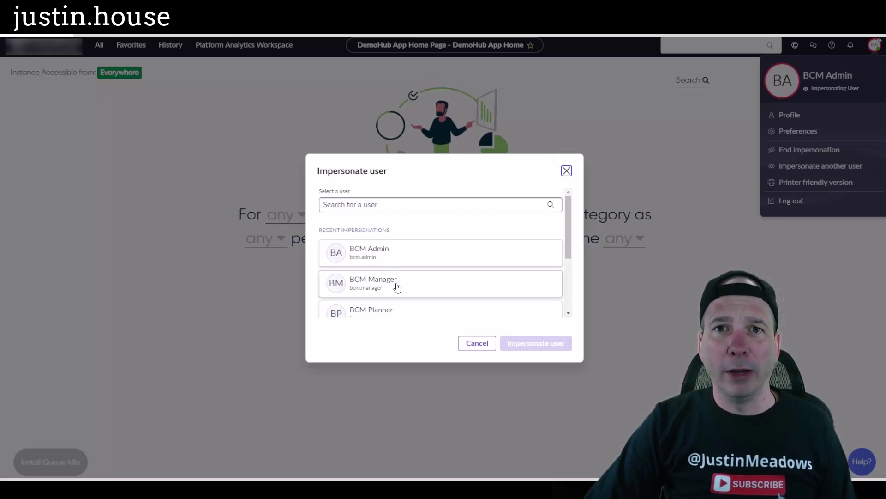
click(401, 209)
text(bcm)
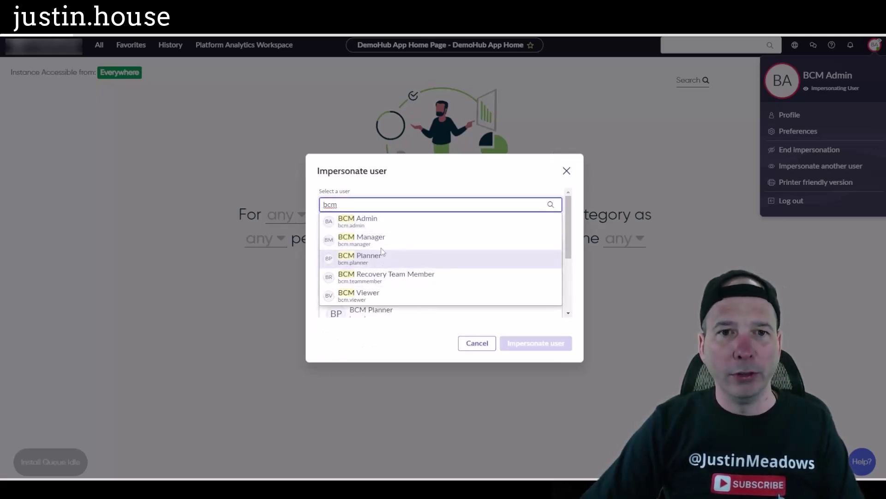
click(380, 239)
click(543, 346)
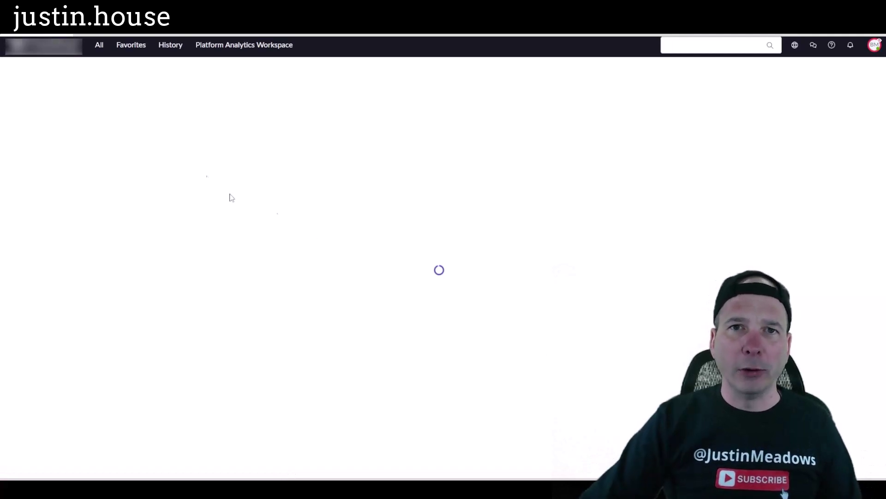
Open Business Continuity Workspace via 'business con' in the navigator and scroll through its dashboard
click(99, 46)
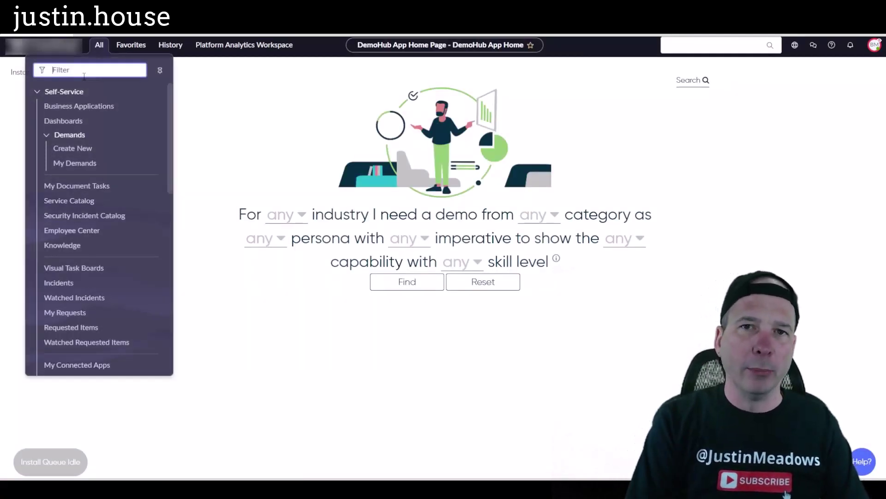
text(b)
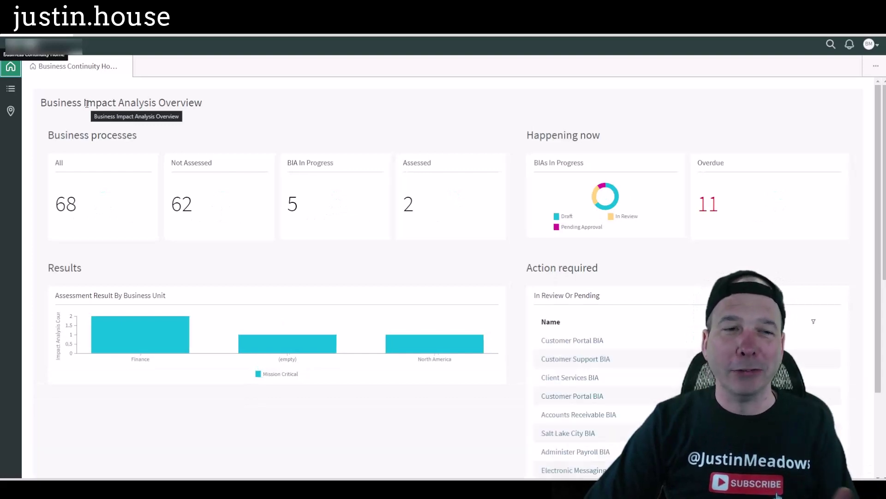
scroll(701, 147, down, 3)
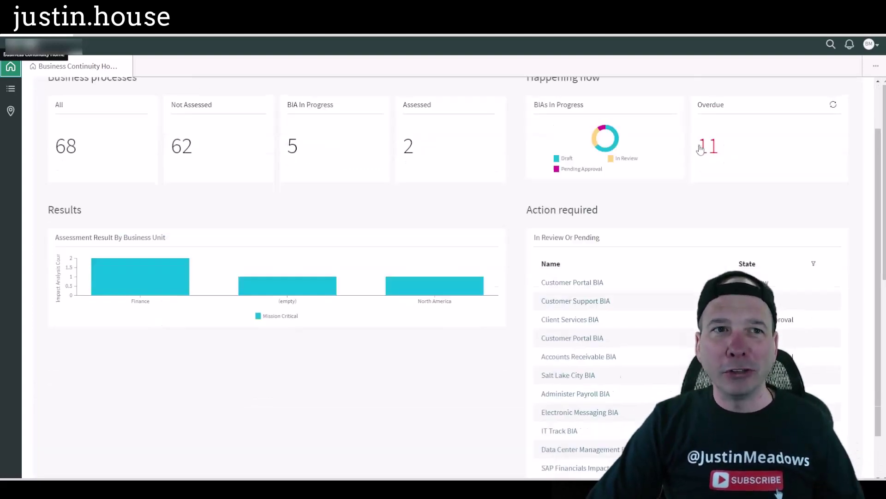
scroll(736, 164, up, 3)
scroll(882, 130, down, 10)
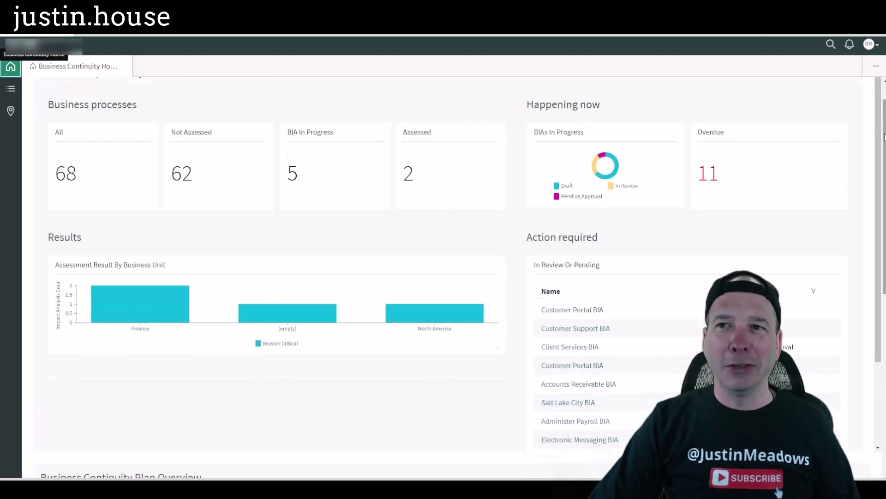
scroll(868, 156, up, 10)
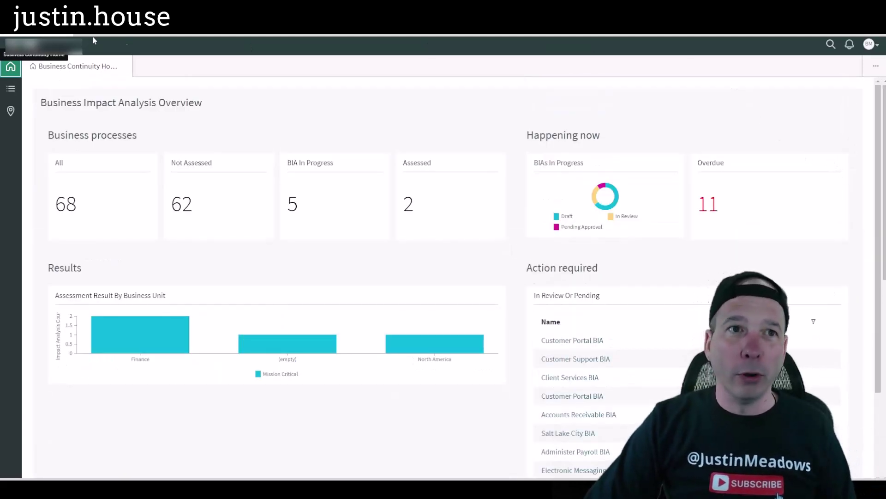
Return to DemoHub App Home and pick BCM Planner as the user to impersonate
click(42, 46)
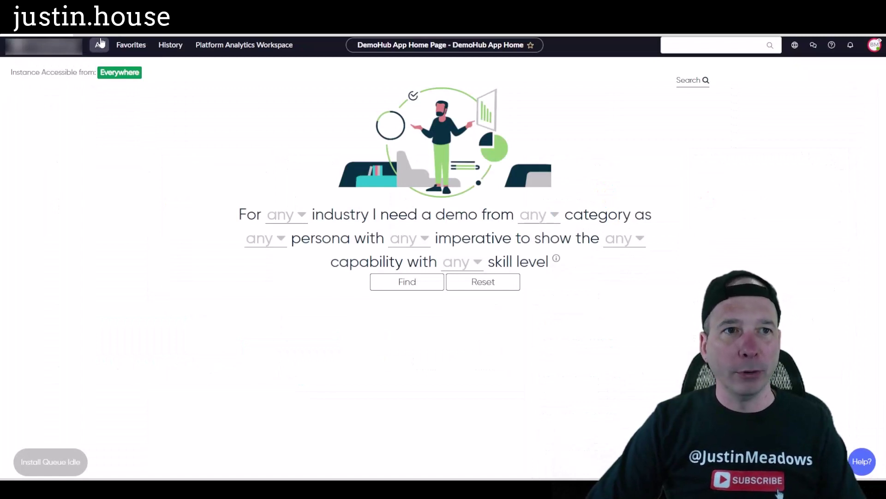
click(874, 44)
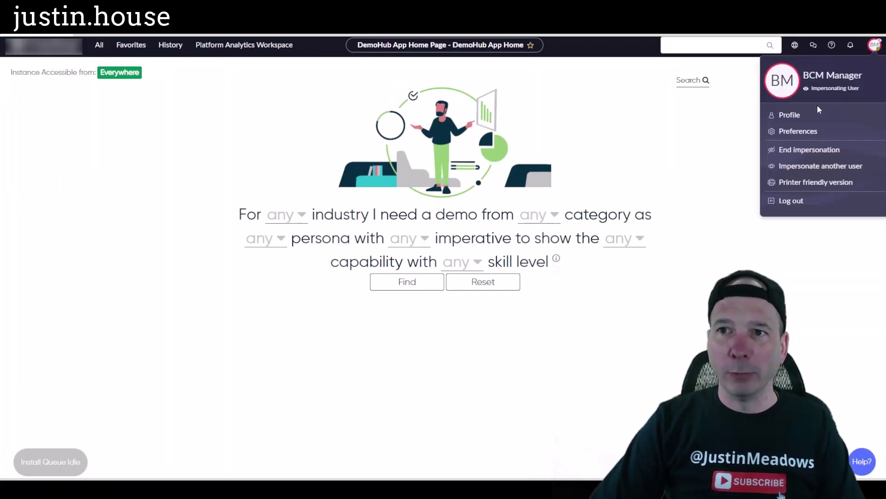
click(813, 166)
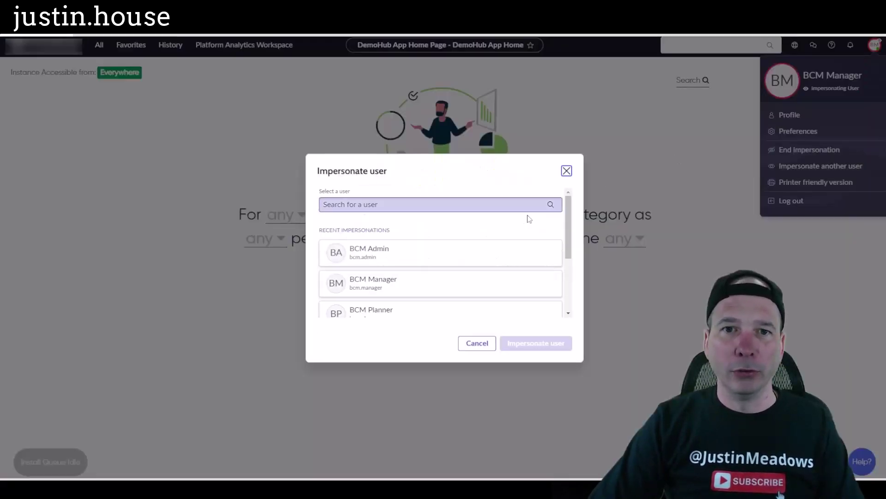
scroll(392, 301, down, 2)
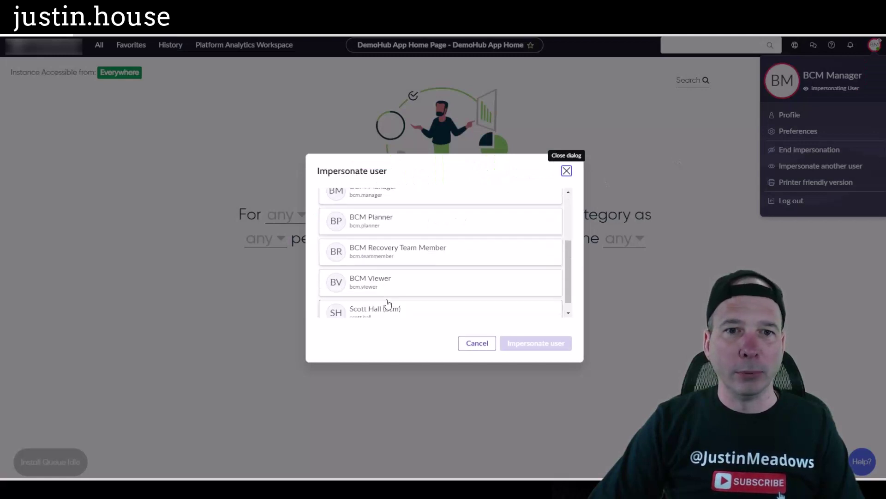
click(391, 220)
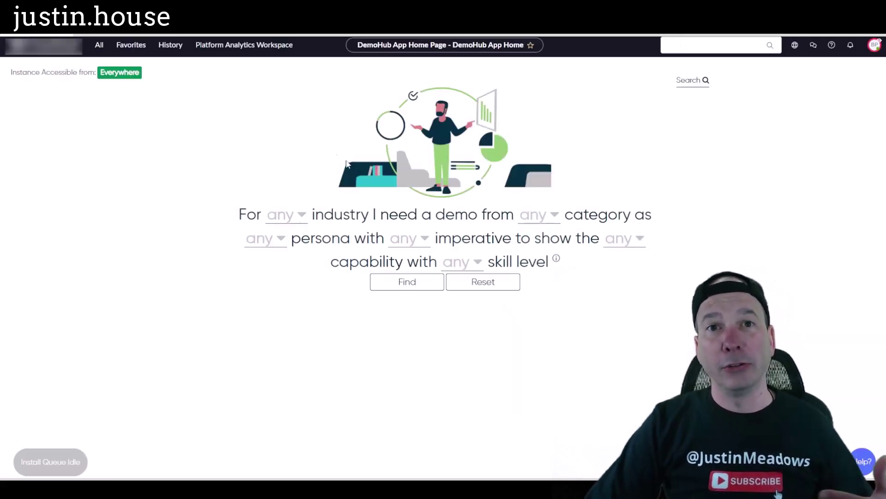
Filter the navigator for 'business' and open the Business Continuity Workspace, reviewing the planner's 1 in-progress BIA, 2 expired, and 3 plans
click(99, 45)
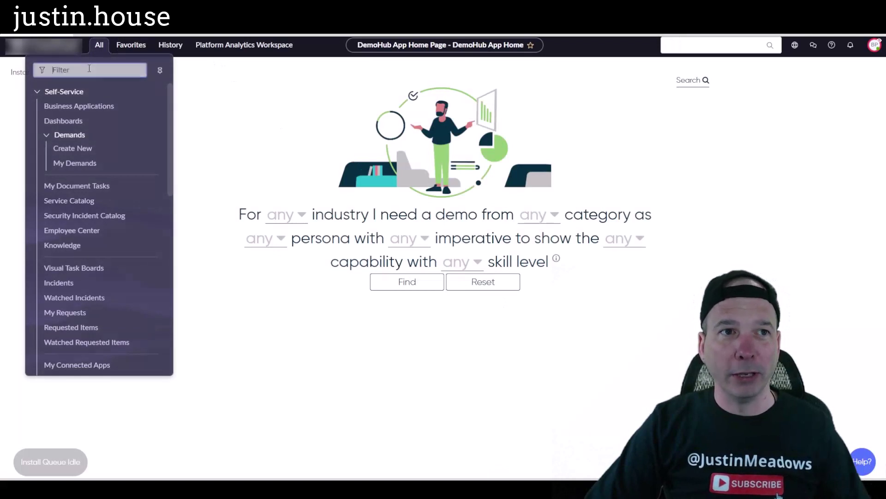
text(business)
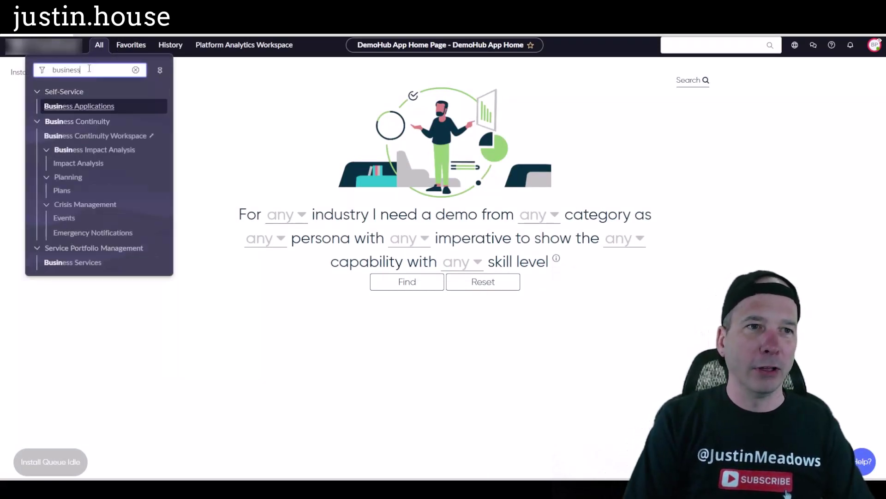
click(134, 137)
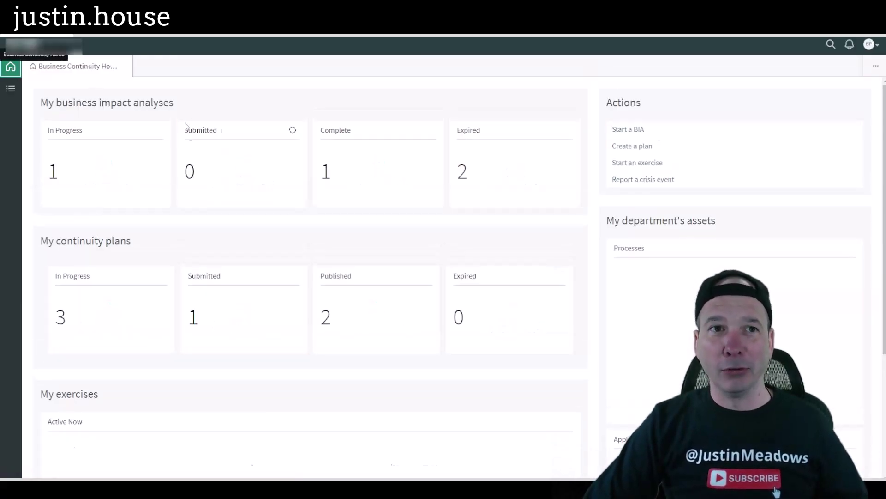
scroll(160, 203, down, 3)
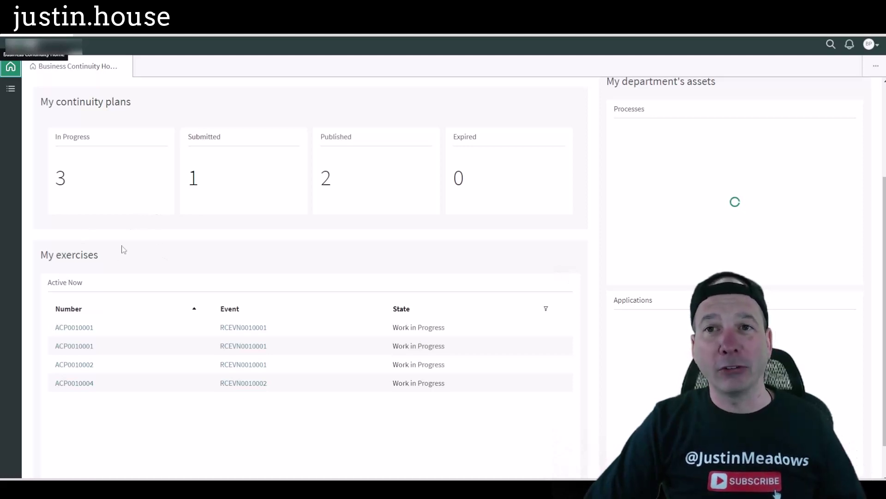
scroll(124, 250, up, 3)
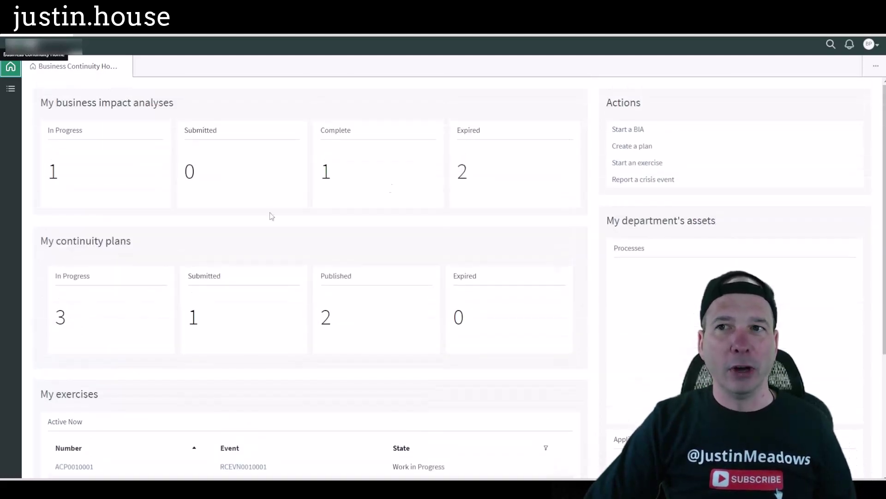
scroll(212, 236, down, 4)
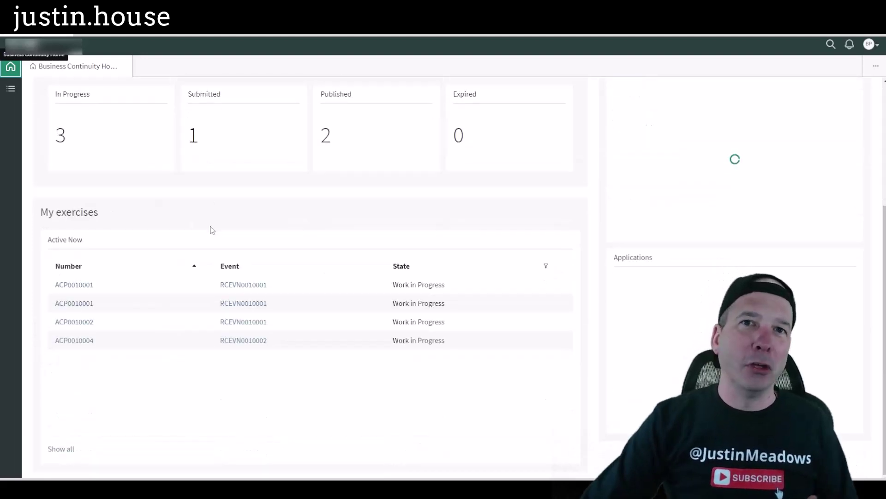
scroll(211, 230, up, 4)
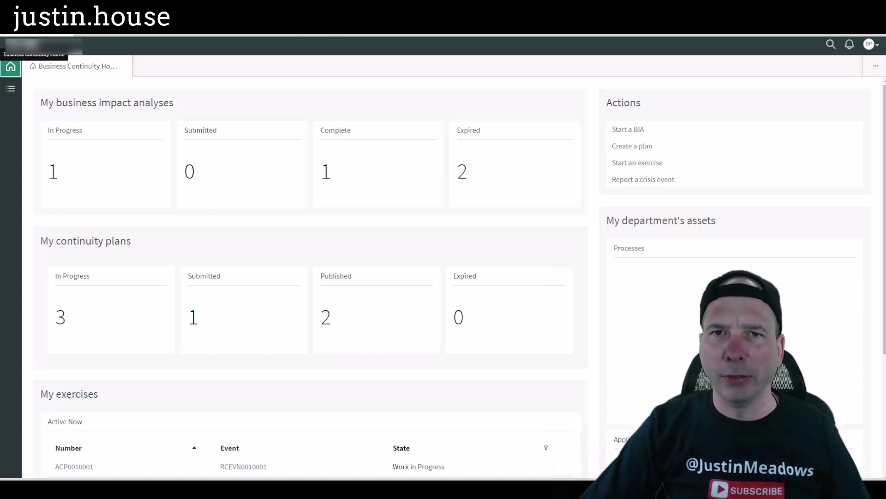
Return to DemoHub home and impersonate the BCM Recovery Team Member user
key(ctrl+Tab)
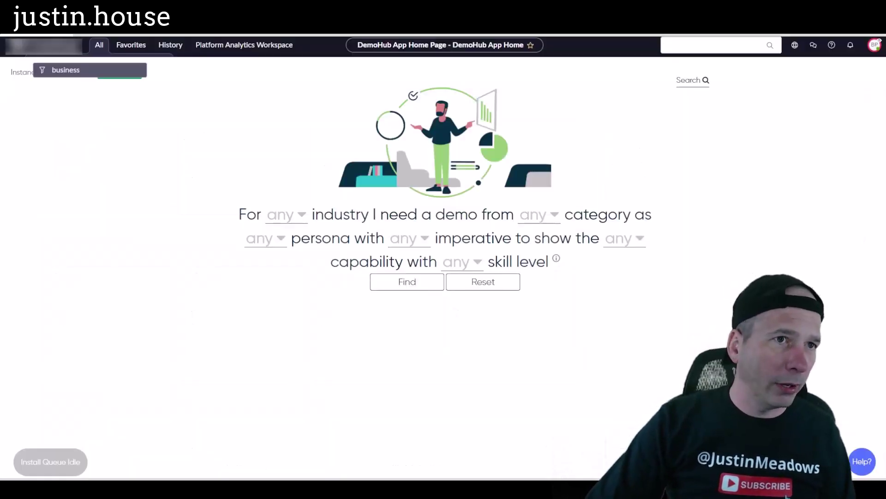
click(874, 45)
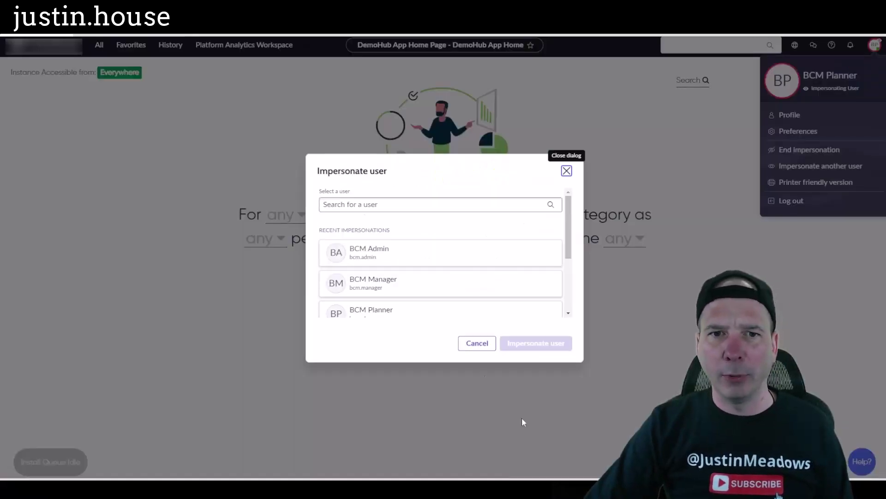
scroll(444, 263, down, 2)
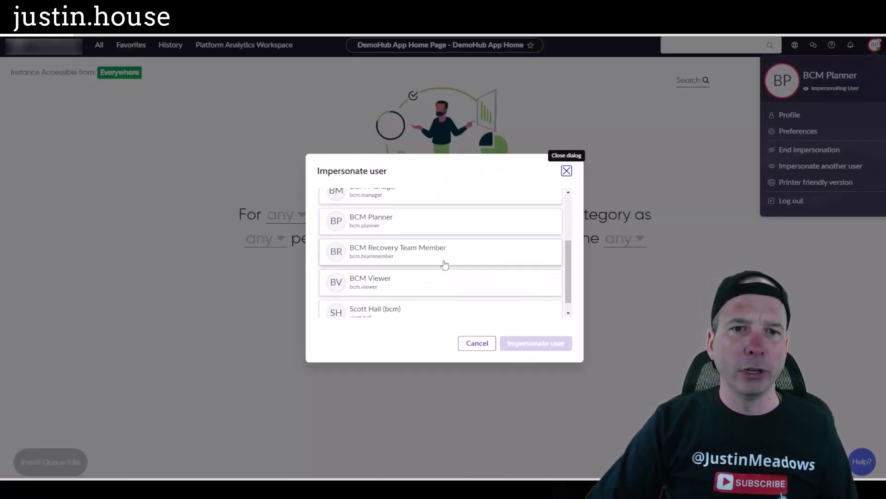
click(413, 256)
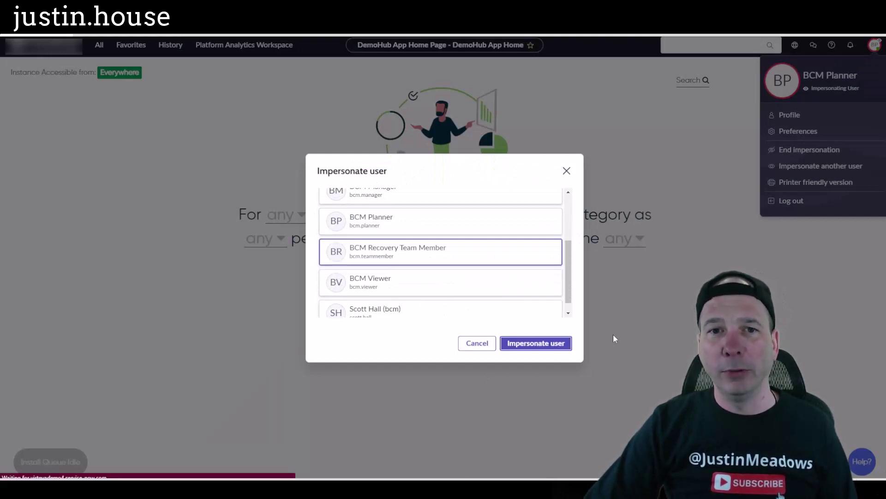
key(Return)
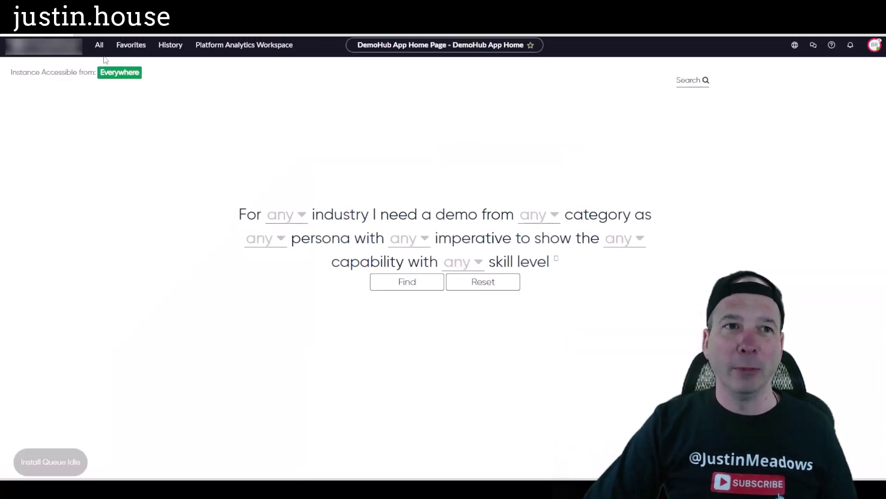
Filter the navigator for 'recovery' and open My Recovery Tasks, an empty Event Tasks list
click(98, 47)
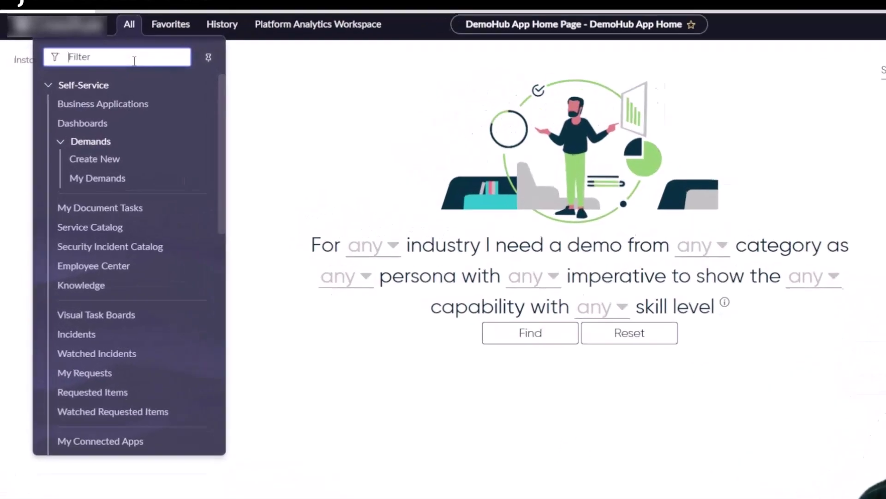
text(busin)
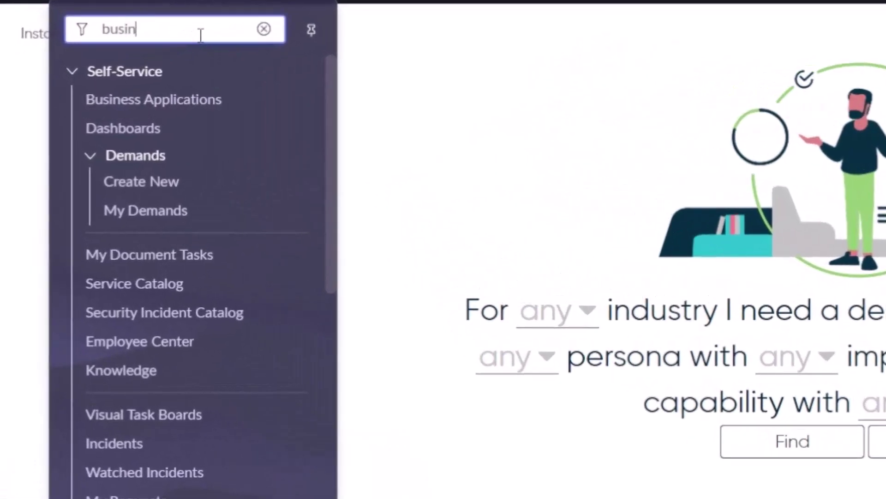
text(ess con)
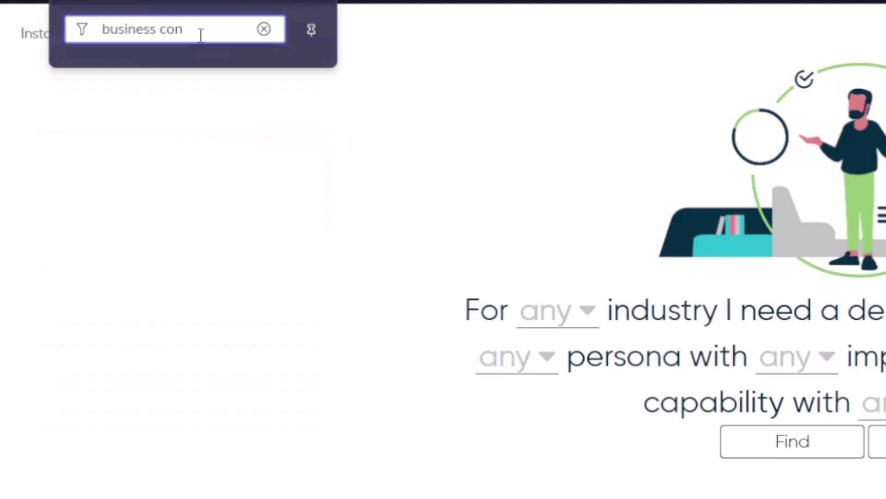
drag(197, 34, 95, 23)
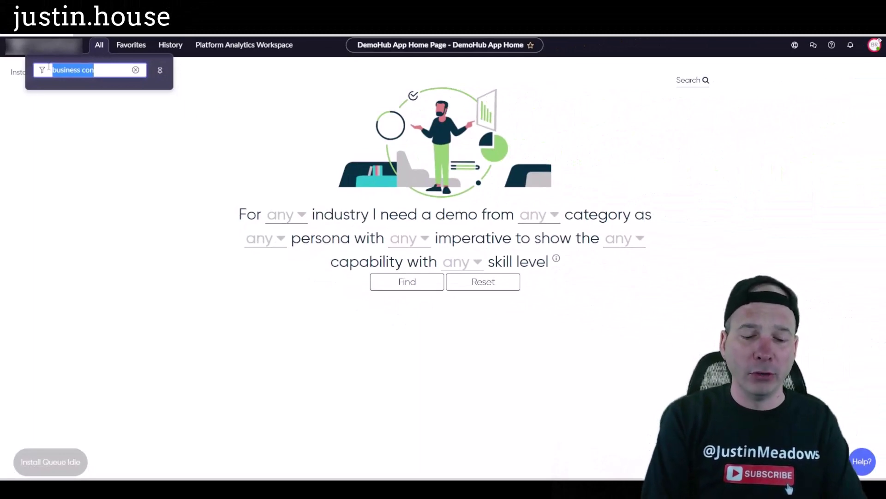
text(recovery)
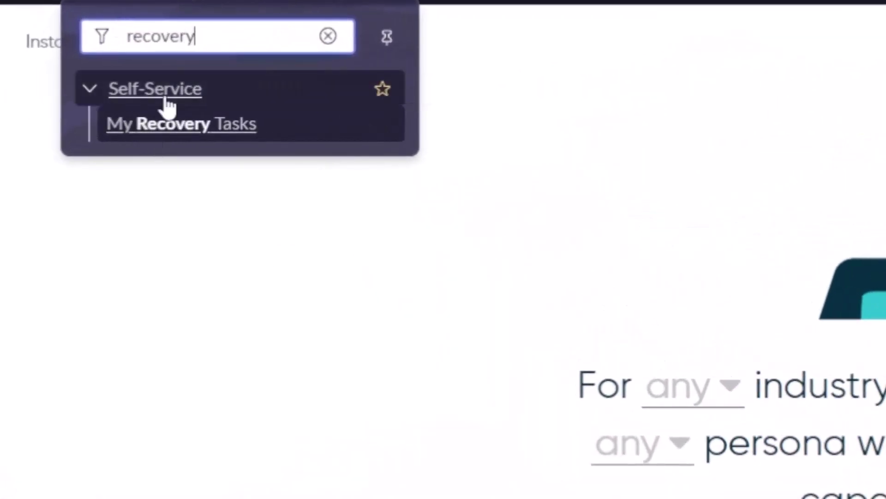
click(189, 127)
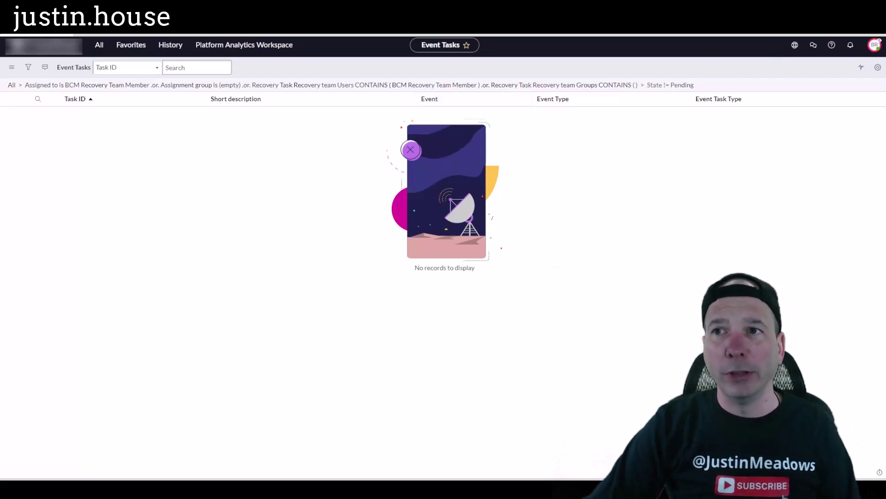
Impersonate the BCM Viewer user instead of the Recovery Team Member
click(875, 45)
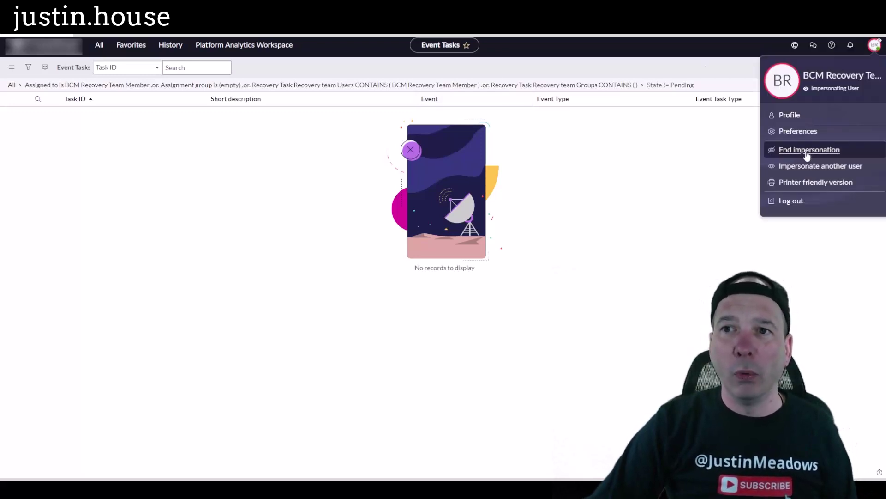
click(813, 166)
scroll(418, 254, down, 3)
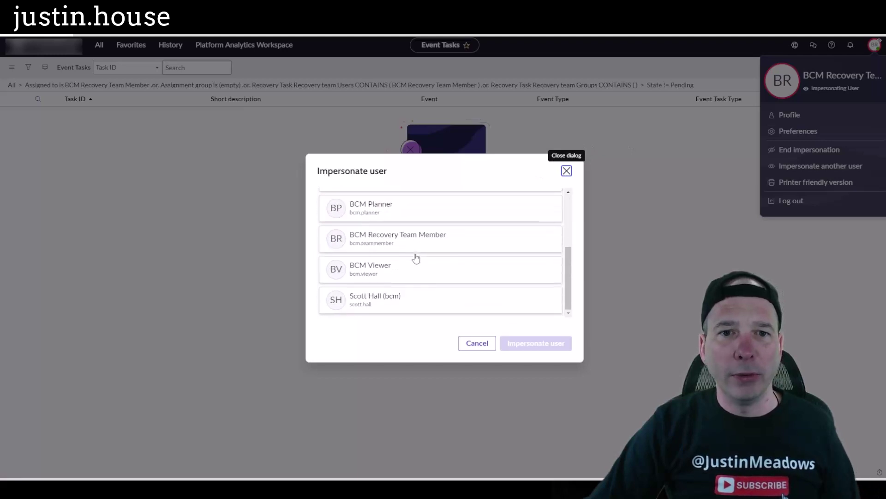
click(389, 267)
click(547, 351)
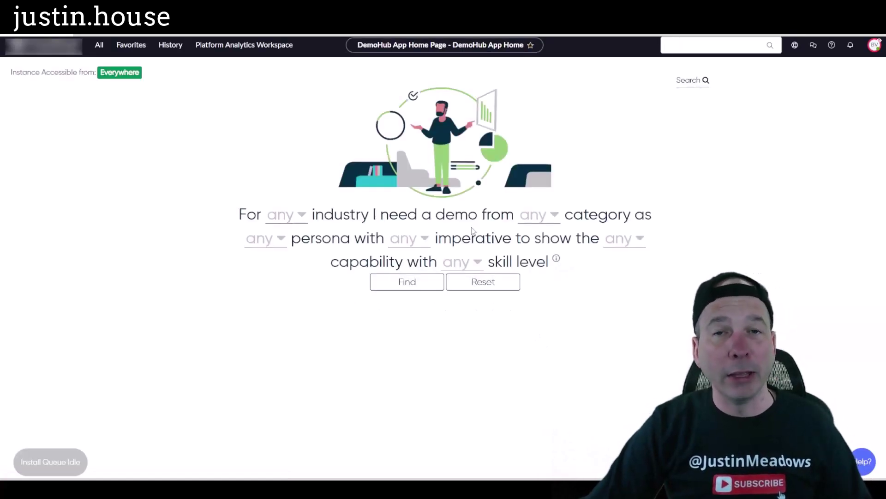
Filter the application navigator for 'bus' to find Business Continuity
click(100, 46)
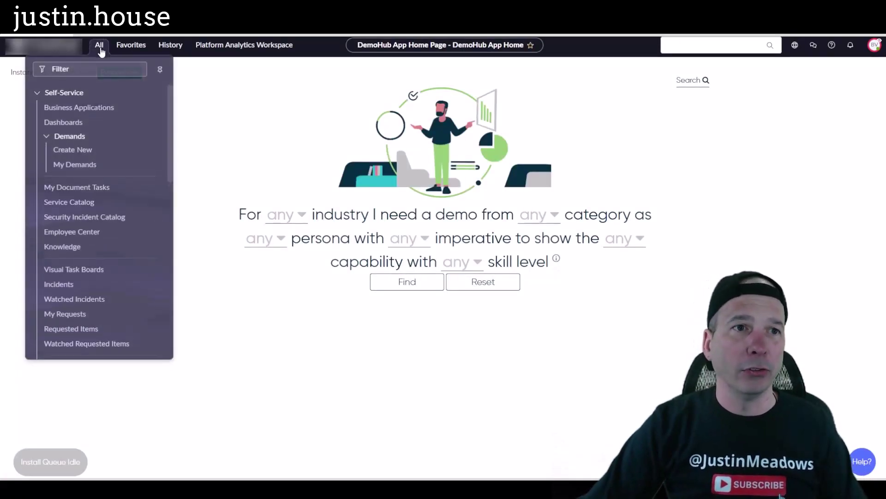
text(bus)
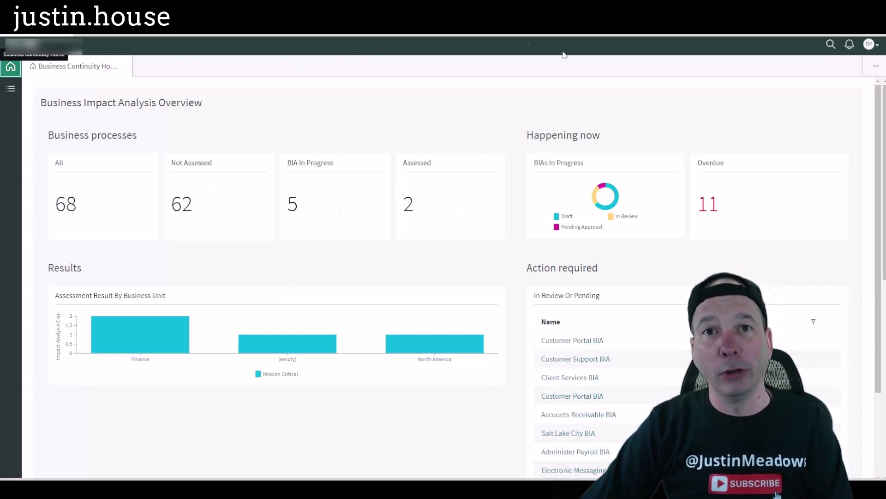
mouse_move(839, 165)
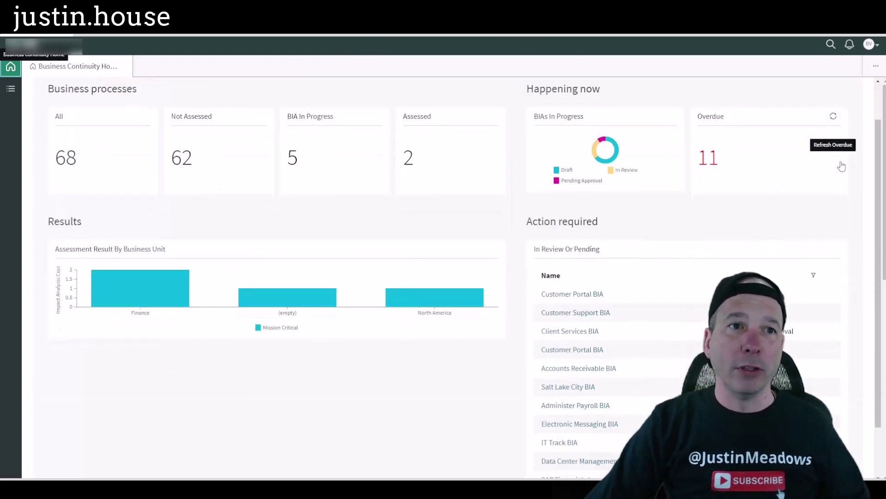
scroll(850, 185, down, 9)
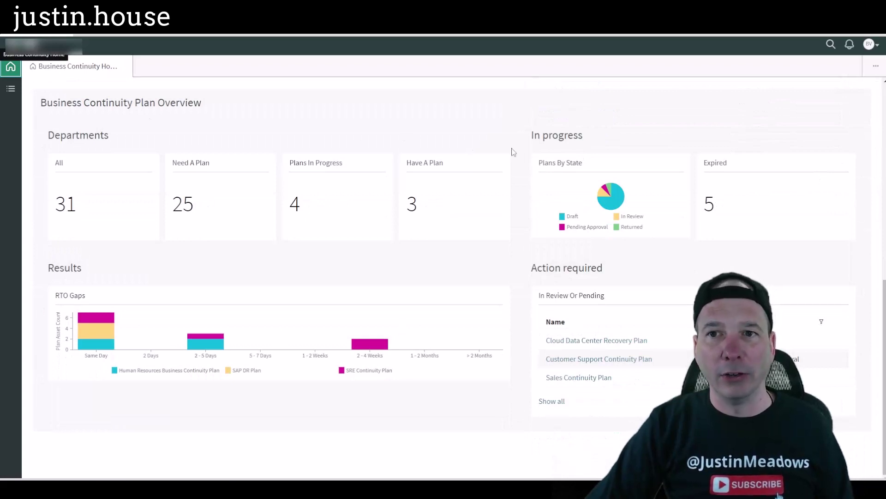
click(295, 203)
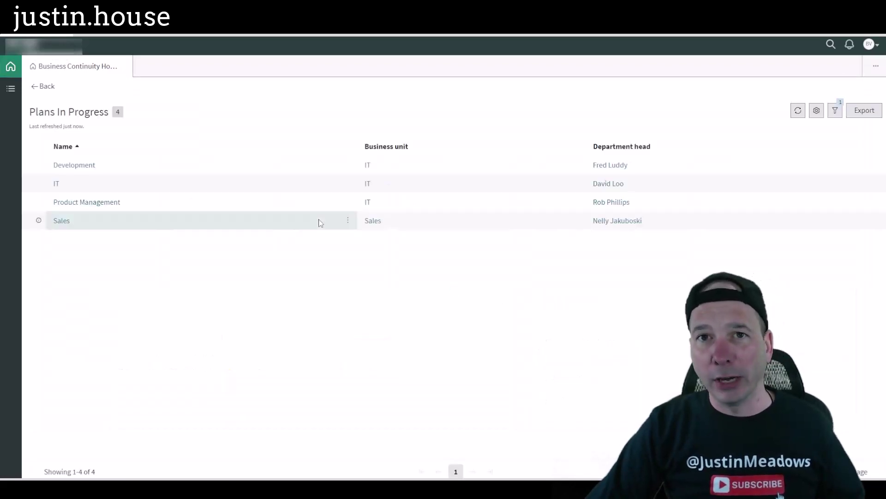
click(64, 170)
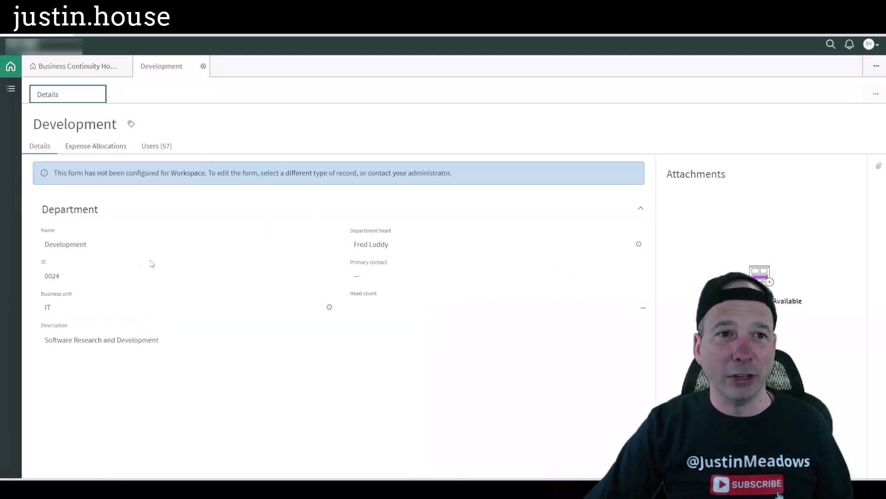
click(203, 67)
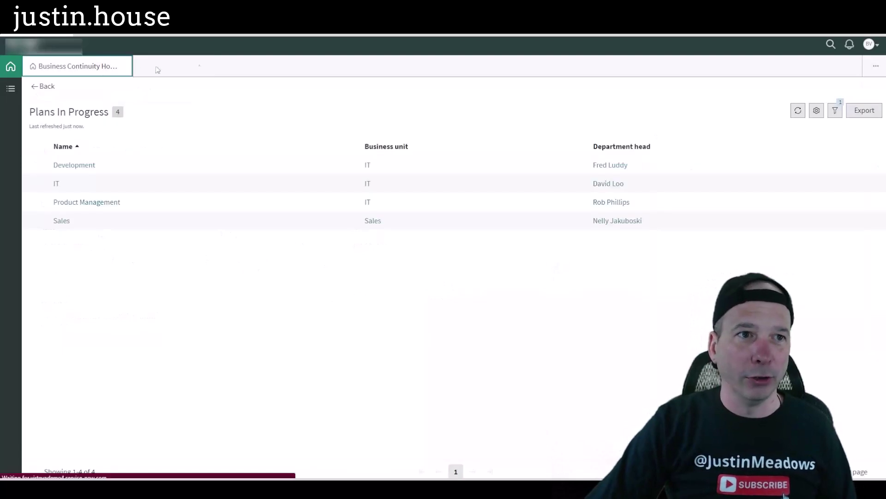
click(43, 87)
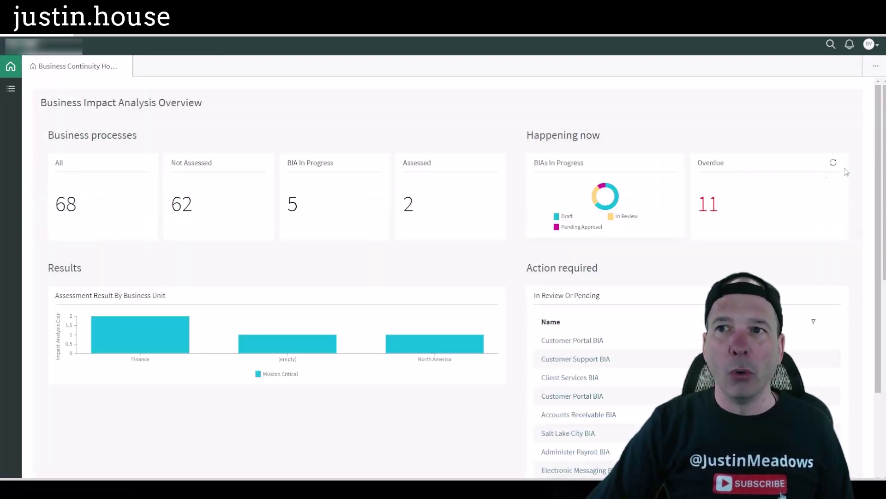
From the BIA In Progress list, open the Accounts Payable business process record and review its empty fields
drag(884, 178, 884, 260)
scroll(262, 260, down, 7)
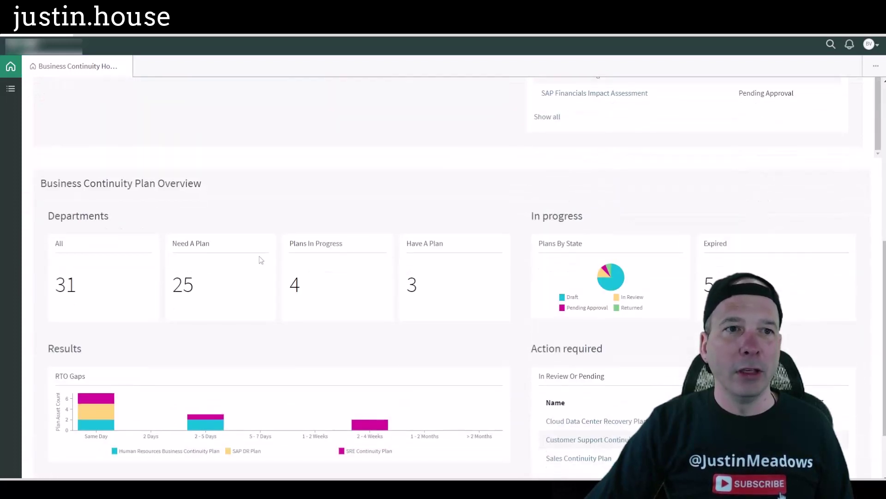
scroll(190, 284, up, 7)
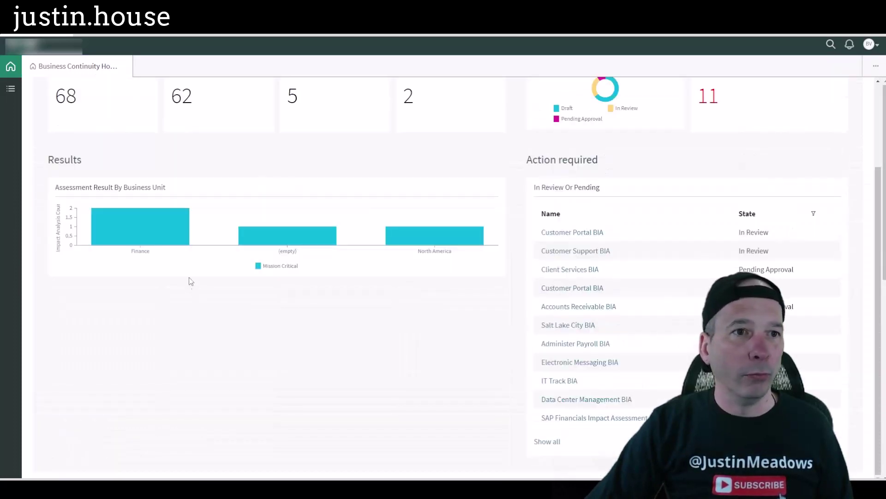
scroll(187, 267, up, 1)
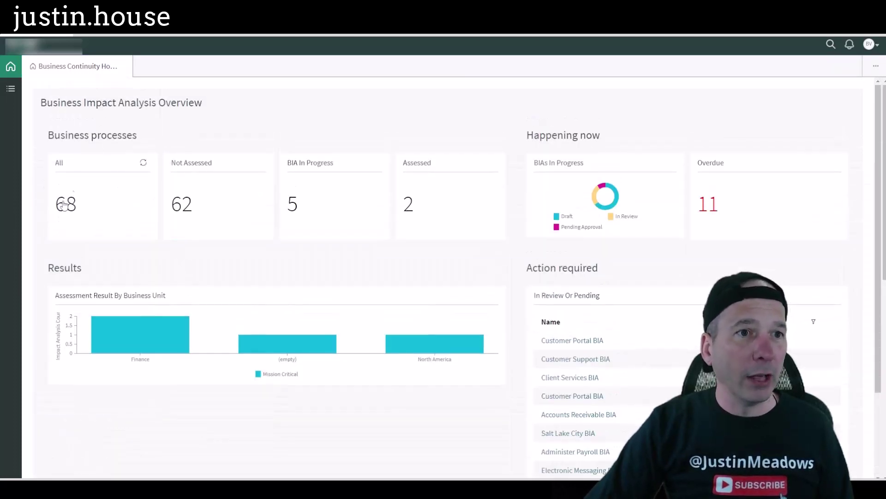
click(302, 210)
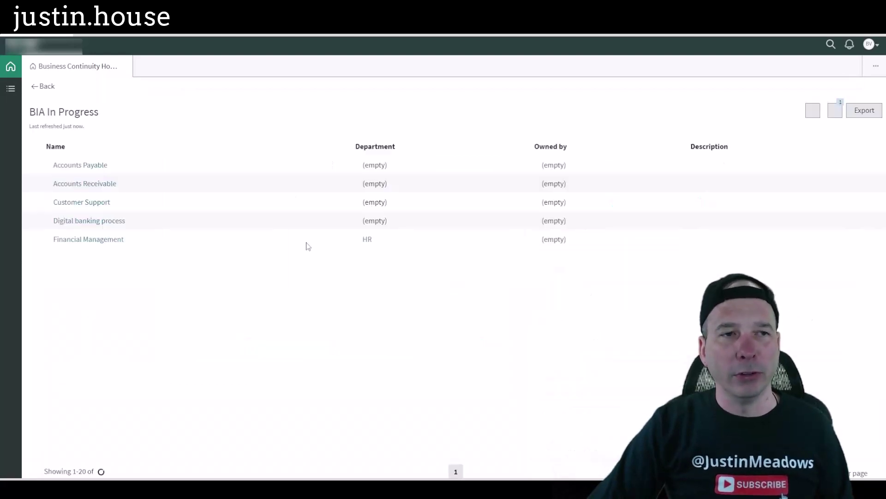
click(98, 167)
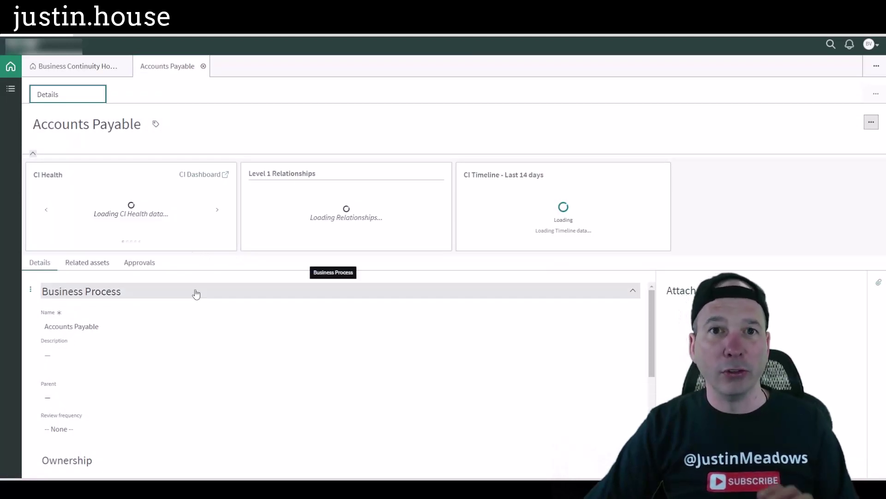
scroll(193, 292, down, 5)
scroll(254, 409, up, 4)
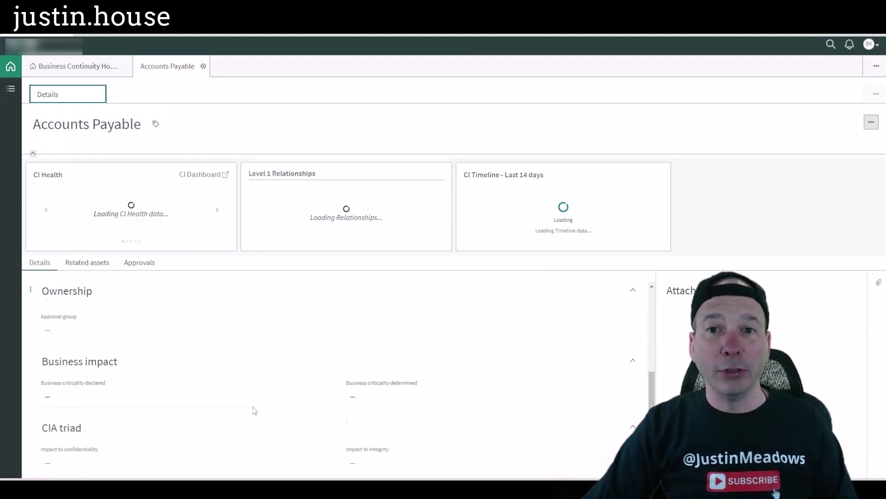